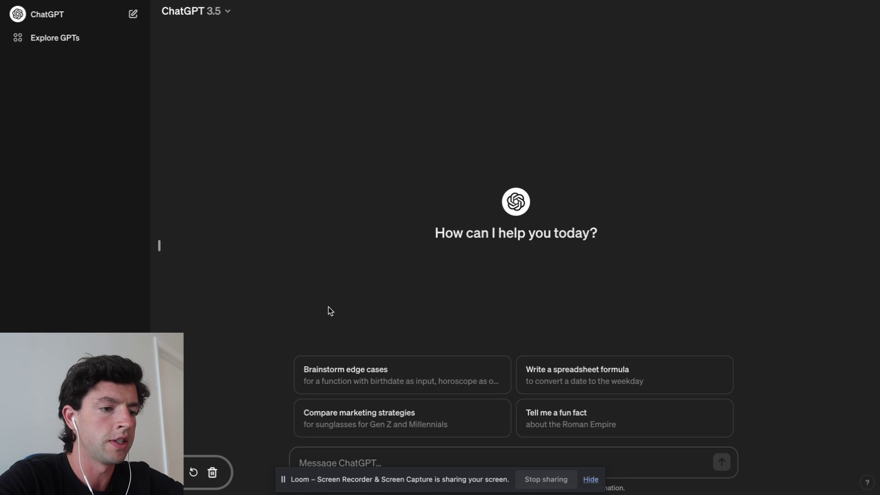
- Ask ChatGPT 'what products are selling best on Amazon for spring and summer'
{"action": "type", "text": "what produ"}
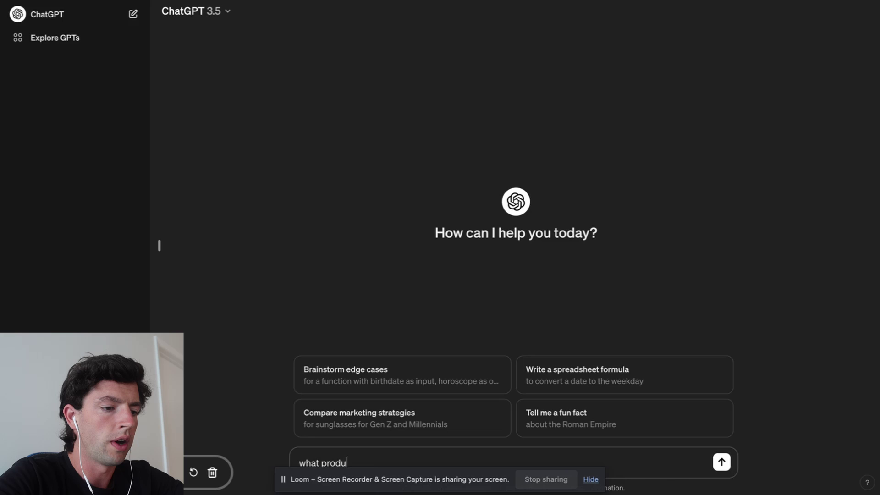
{"action": "type", "text": "cts are selling best"}
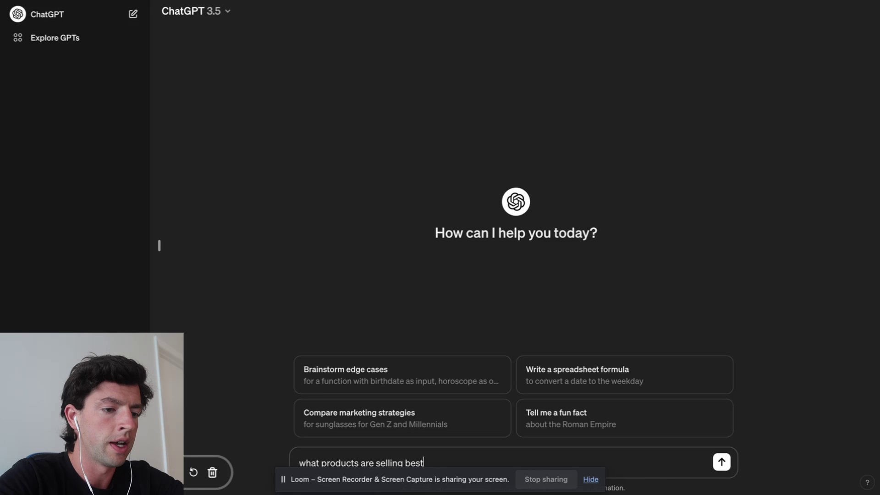
{"action": "type", "text": " on Amazon for spring and summer"}
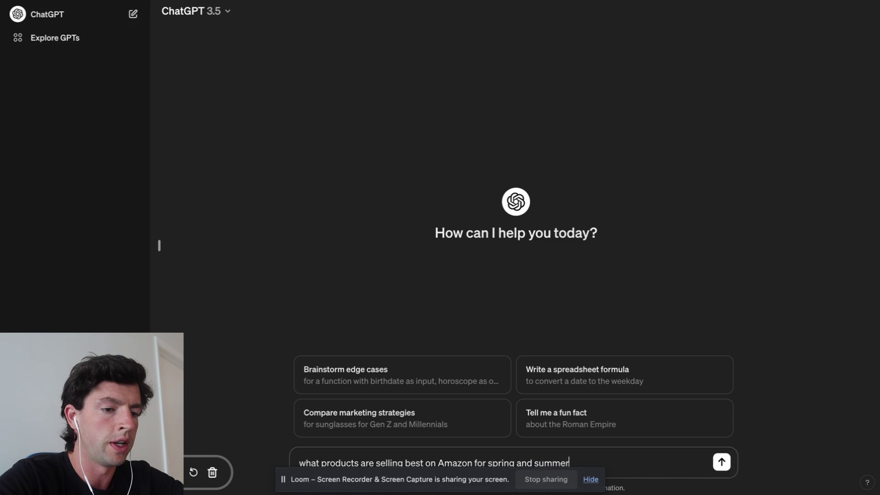
{"action": "key", "text": "Return"}
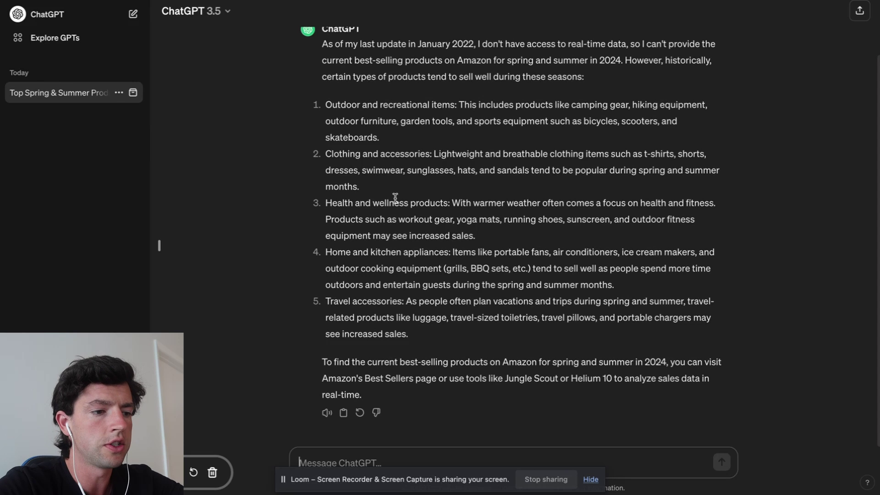
- Ask ChatGPT 'What sports are people playing in spring and summer' and read the ten-sport reply
{"action": "type", "text": "What s"}
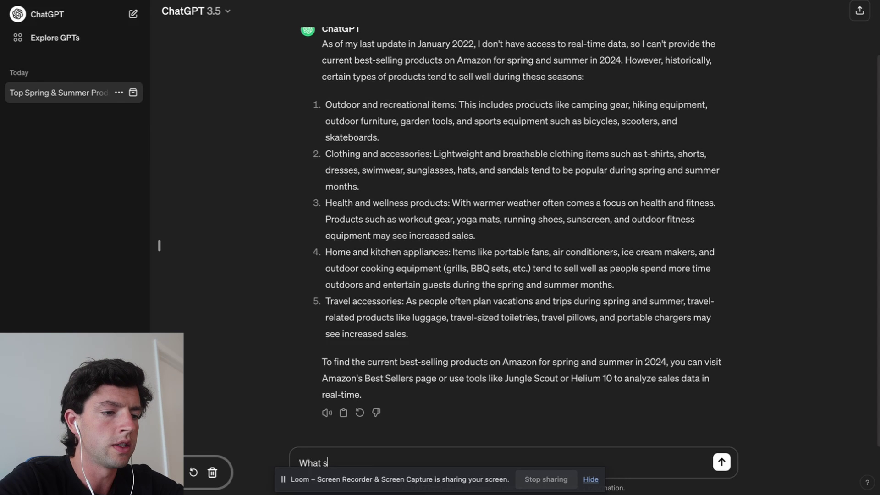
{"action": "type", "text": "ports are "}
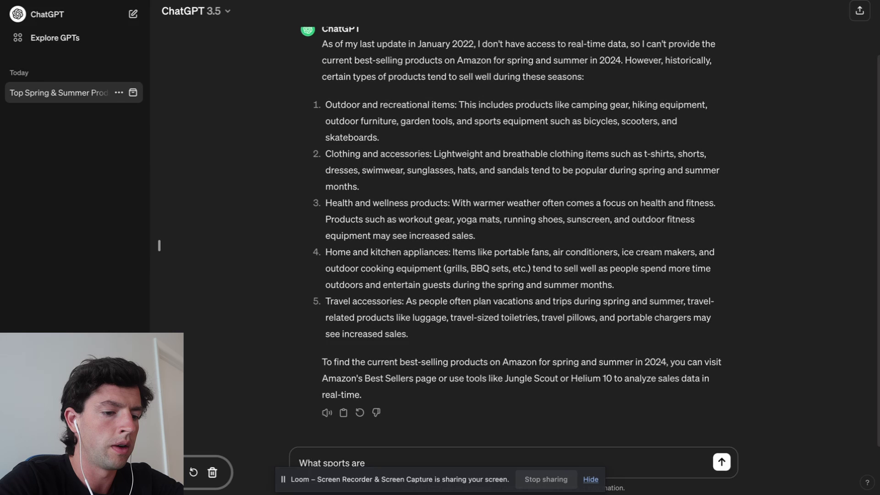
{"action": "type", "text": "best in spring nad"}
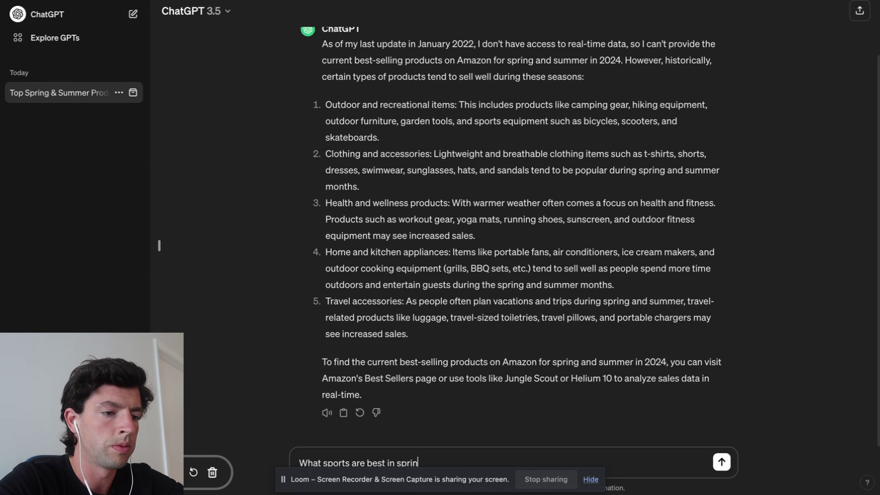
{"action": "key", "text": "BackSpace"}
{"action": "key", "text": "BackSpace"}
{"action": "key", "text": "BackSpace"}
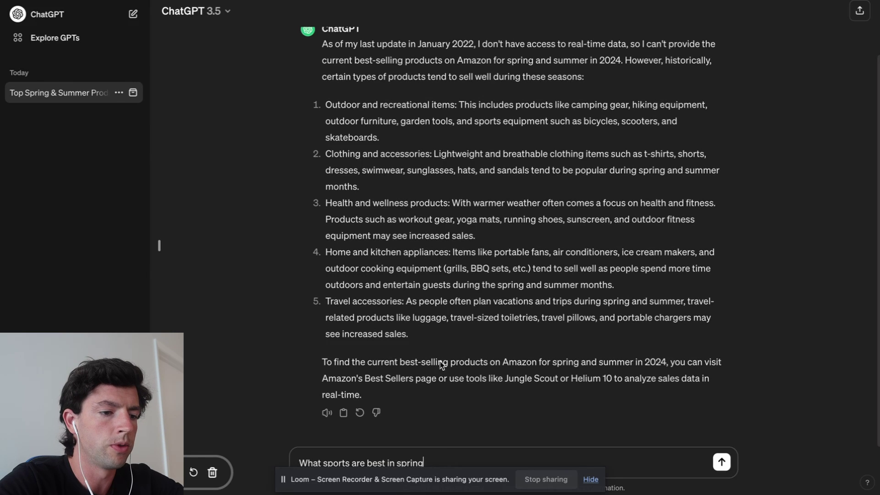
{"action": "left_click_drag", "start_coordinate": [436, 459], "coordinate": [361, 459]}
{"action": "key", "text": "BackSpace"}
{"action": "key", "text": "BackSpace"}
{"action": "key", "text": "BackSpace"}
{"action": "type", "text": "re"}
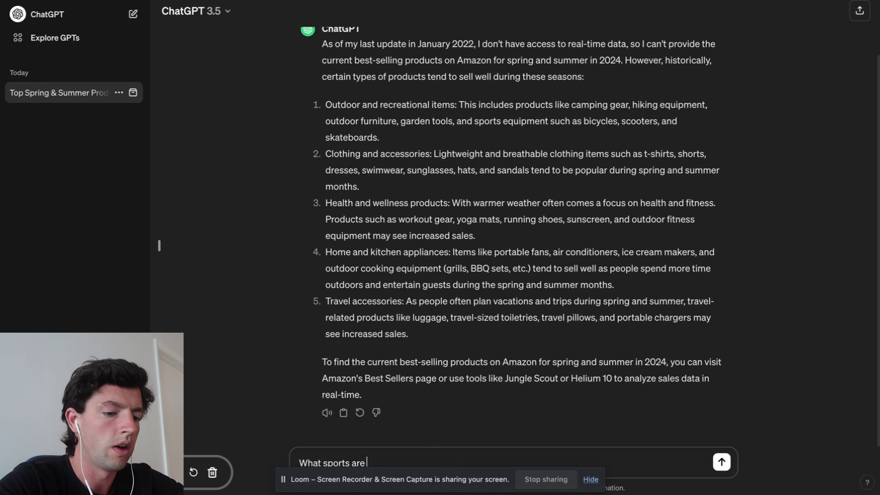
{"action": "type", "text": " people"}
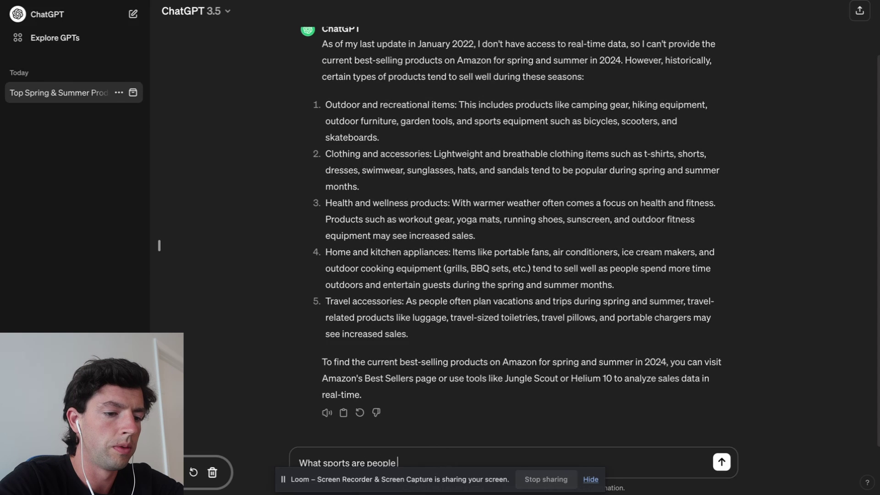
{"action": "type", "text": " playing in spring and sum"}
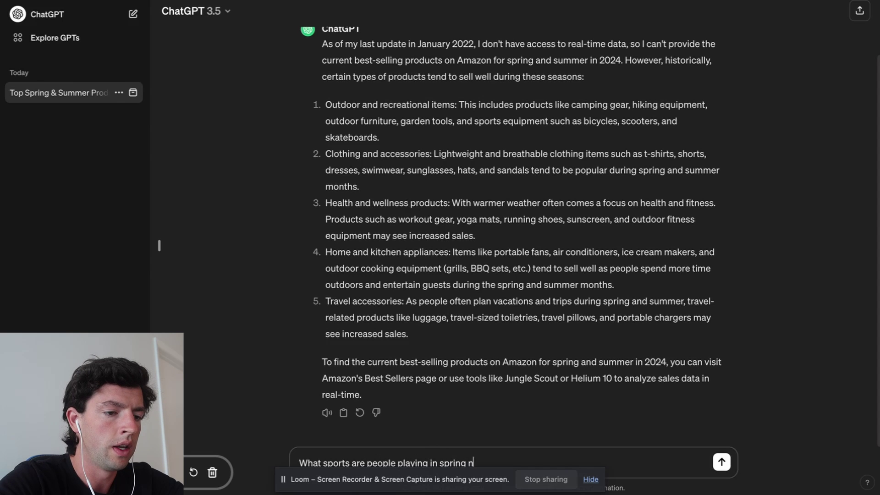
{"action": "type", "text": "mer"}
{"action": "key", "text": "Return"}
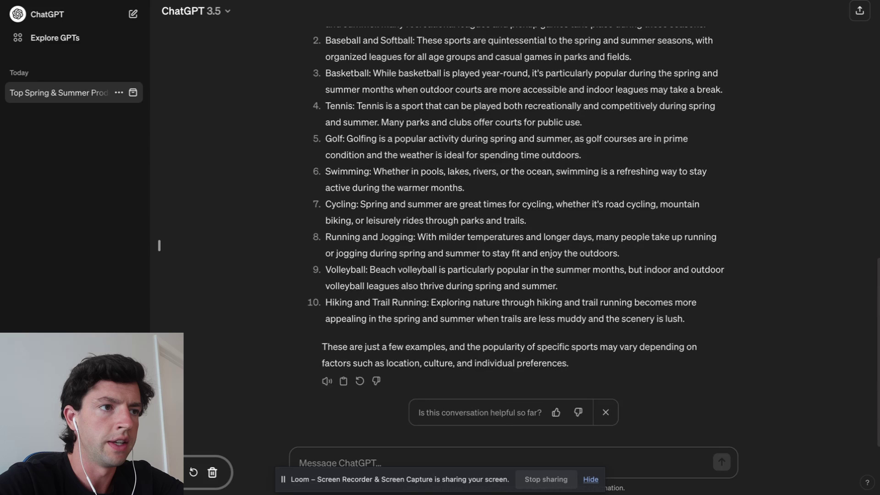
{"action": "scroll", "coordinate": [549, 281], "scroll_direction": "up", "scroll_amount": 2}
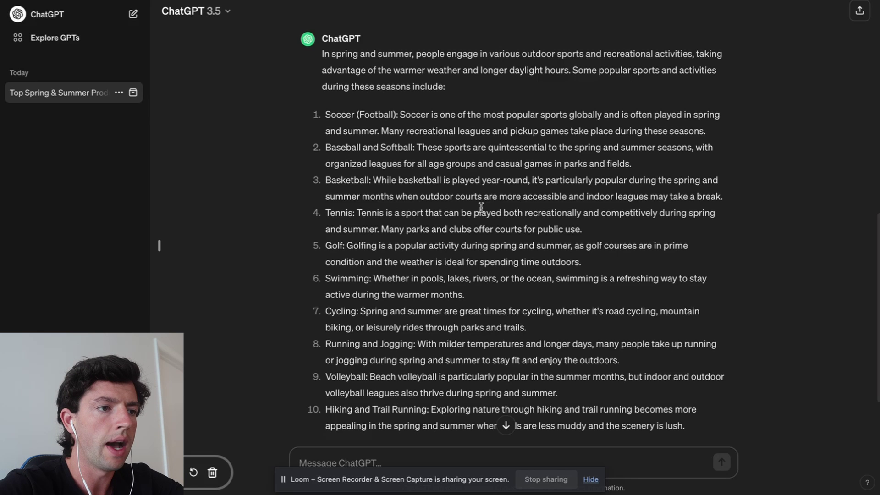
{"action": "scroll", "coordinate": [481, 207], "scroll_direction": "down", "scroll_amount": 1}
{"action": "scroll", "coordinate": [412, 335], "scroll_direction": "up", "scroll_amount": 2}
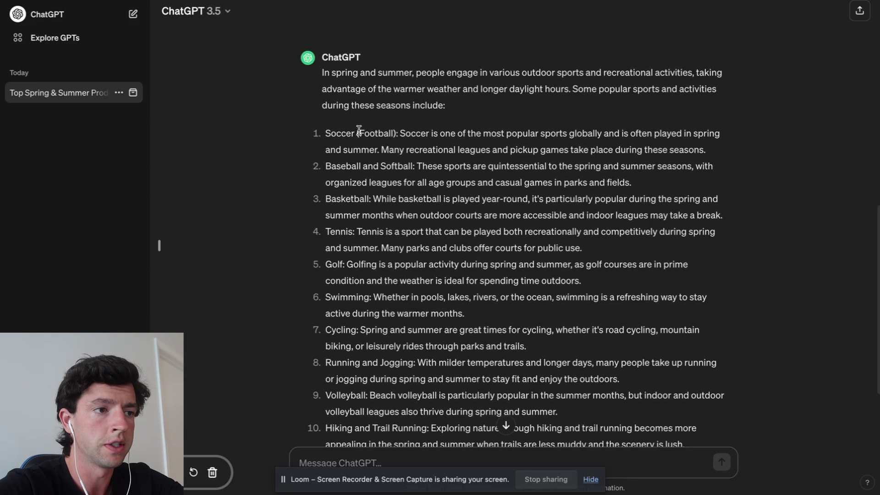
- Ask ChatGPT 'What brands sell the most baseball gear in america'
{"action": "scroll", "coordinate": [373, 163], "scroll_direction": "down", "scroll_amount": 3}
{"action": "type", "text": "An"}
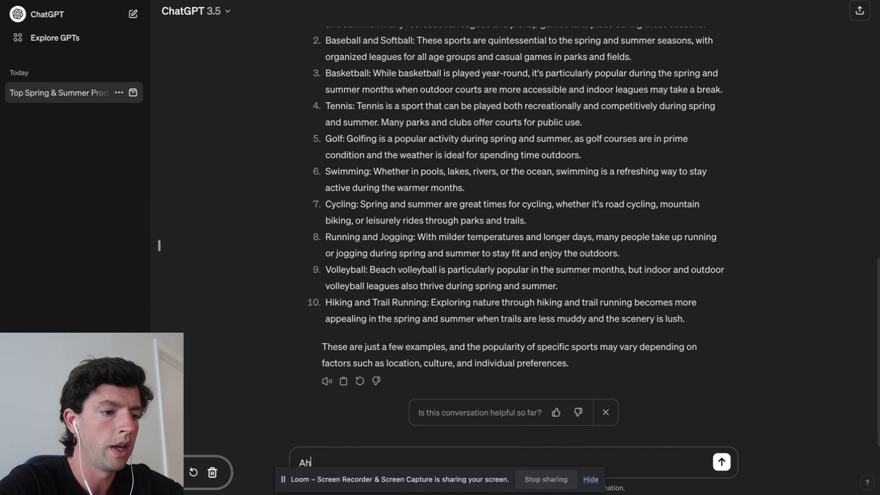
{"action": "key", "text": "BackSpace"}
{"action": "key", "text": "BackSpace"}
{"action": "type", "text": "What brand"}
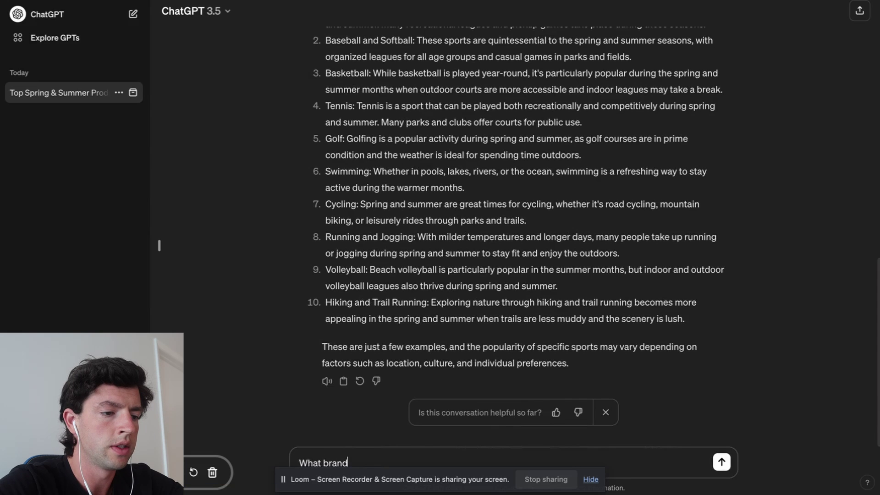
{"action": "type", "text": "s sell the most b"}
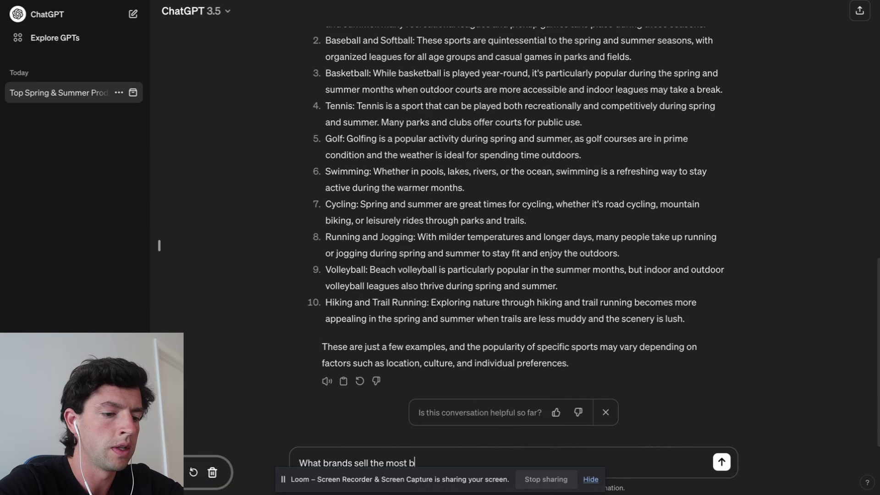
{"action": "type", "text": "aseball gear in a"}
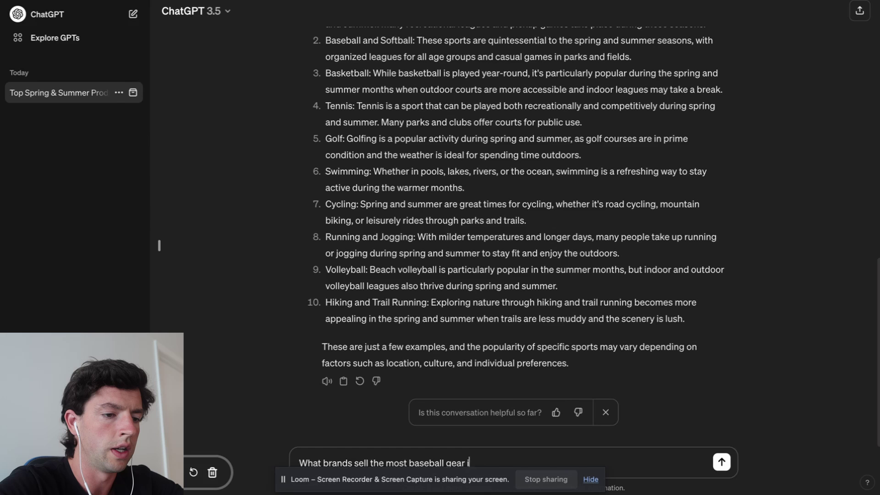
{"action": "type", "text": "merica"}
{"action": "key", "text": "Return"}
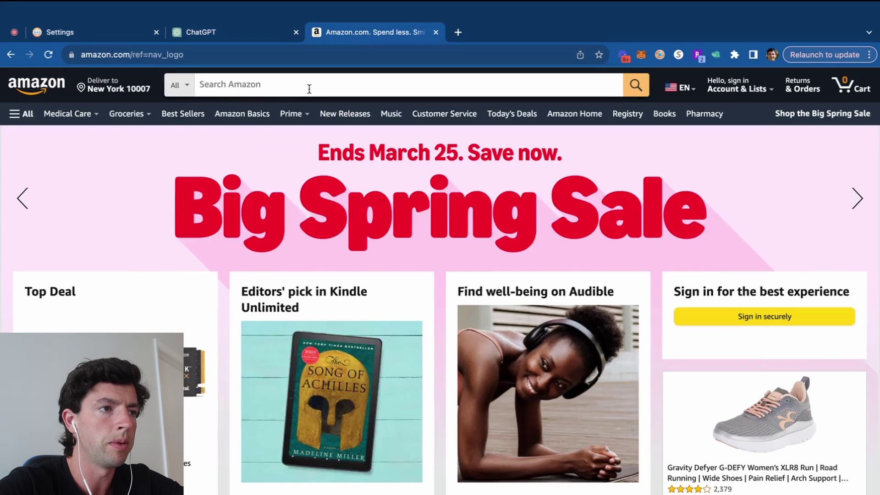
- Search Amazon for Under Armour youth baseball pants and open two Boys' Utility Pant listings in new tabs
{"action": "left_click", "coordinate": [309, 89]}
{"action": "type", "text": "under armour base"}
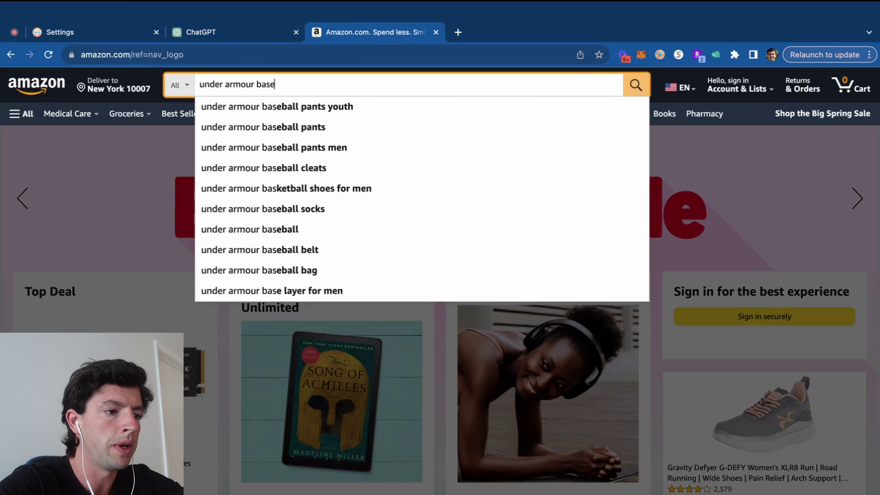
{"action": "type", "text": "ball"}
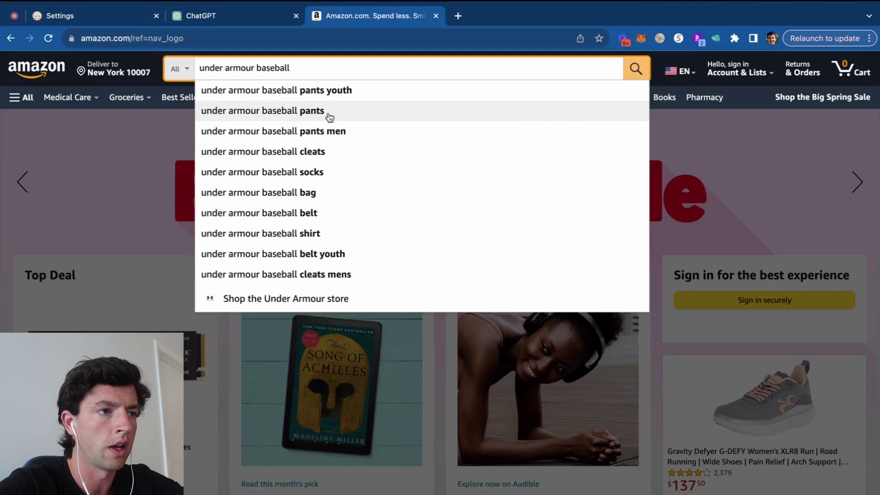
{"action": "left_click", "coordinate": [332, 107]}
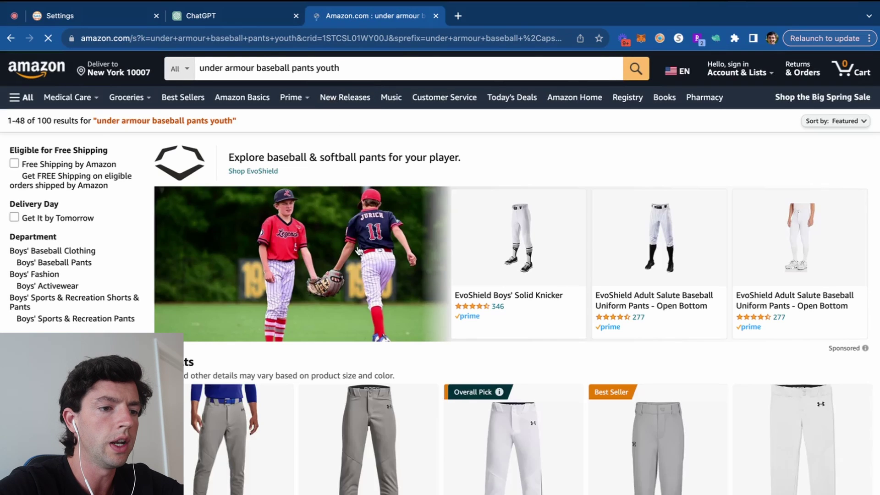
{"action": "scroll", "coordinate": [350, 206], "scroll_direction": "down", "scroll_amount": 6}
{"action": "right_click", "coordinate": [383, 304]}
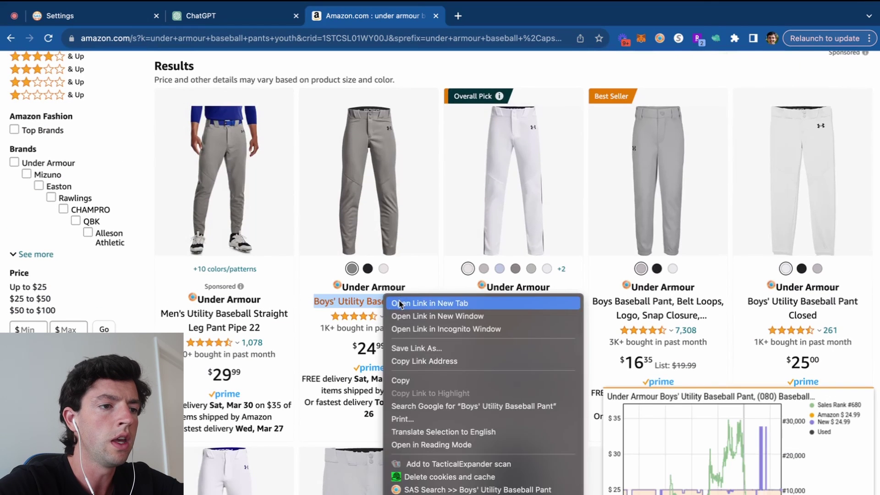
{"action": "left_click", "coordinate": [429, 303]}
{"action": "right_click", "coordinate": [477, 302]}
{"action": "left_click", "coordinate": [518, 303]}
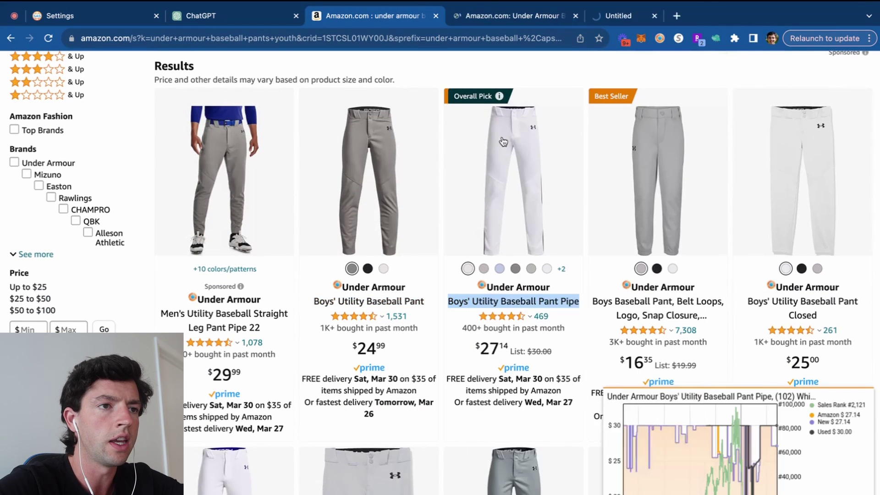
- Review the $24.99 Boys' Utility Baseball Pant page: SellerAmp BSR 680, 15,005 monthly sales
{"action": "left_click", "coordinate": [529, 23]}
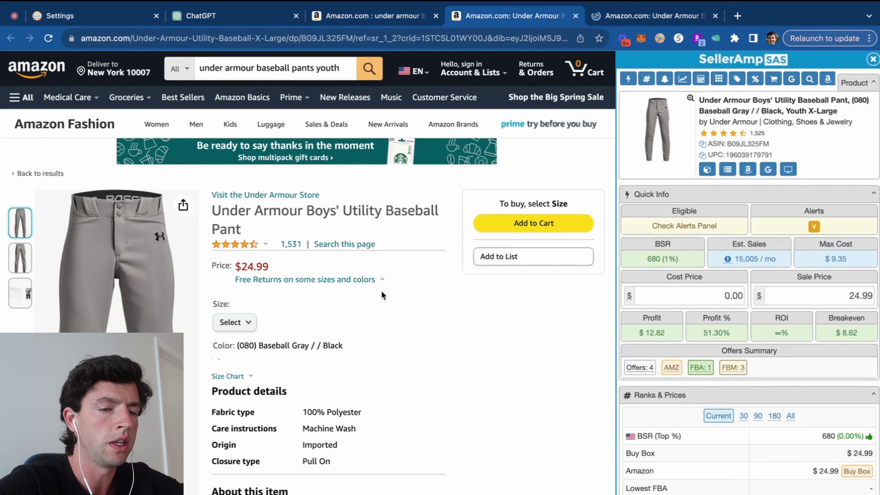
{"action": "scroll", "coordinate": [810, 254], "scroll_direction": "up", "scroll_amount": 3}
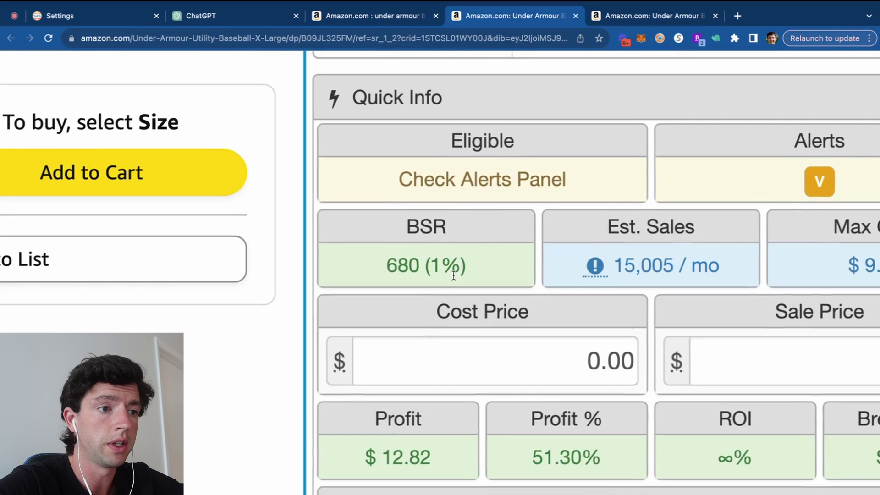
{"action": "left_click_drag", "start_coordinate": [533, 263], "coordinate": [465, 261]}
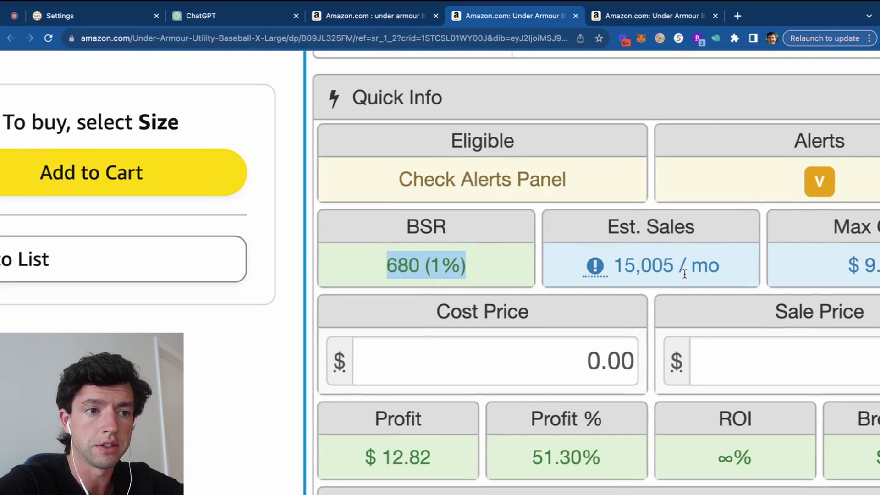
{"action": "scroll", "coordinate": [685, 274], "scroll_direction": "down", "scroll_amount": 3}
{"action": "scroll", "coordinate": [794, 348], "scroll_direction": "down", "scroll_amount": 2}
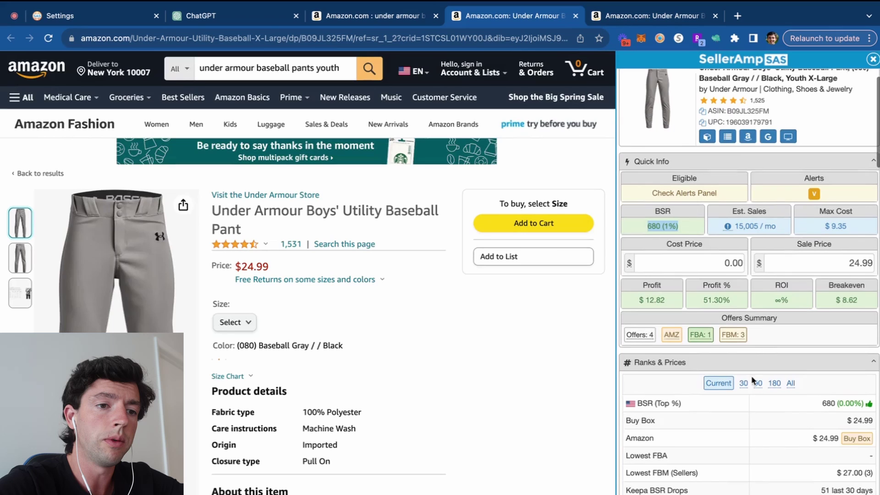
{"action": "scroll", "coordinate": [794, 345], "scroll_direction": "up", "scroll_amount": 3}
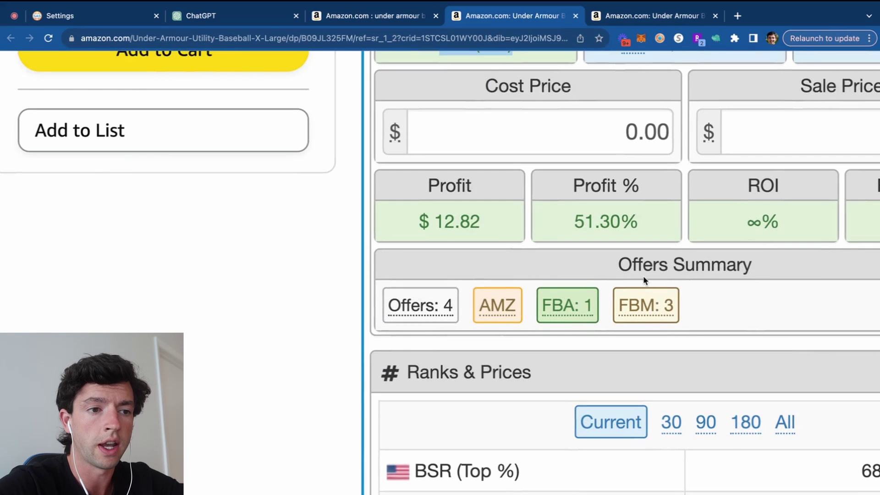
{"action": "key", "text": "super+0"}
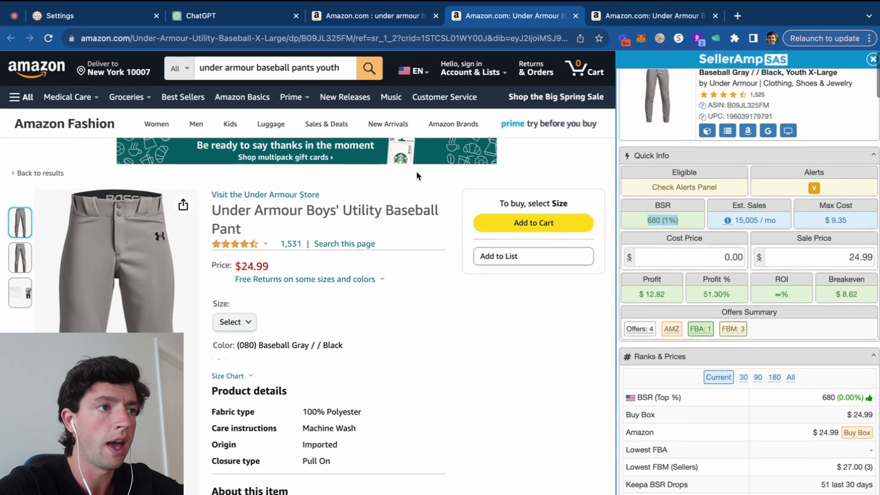
- Back in ChatGPT, ask 'What types of baseball gear sells best?' and read the ten-type list
{"action": "left_click", "coordinate": [273, 19]}
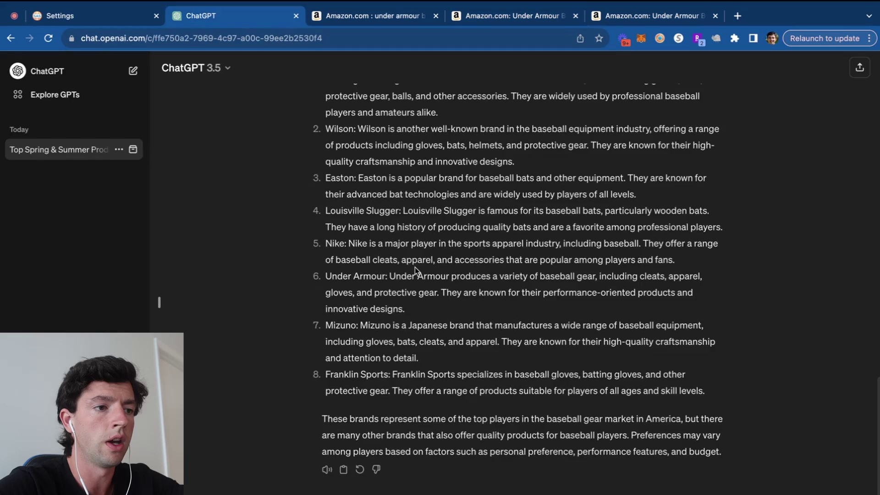
{"action": "scroll", "coordinate": [415, 268], "scroll_direction": "up", "scroll_amount": 6}
{"action": "scroll", "coordinate": [414, 268], "scroll_direction": "down", "scroll_amount": 6}
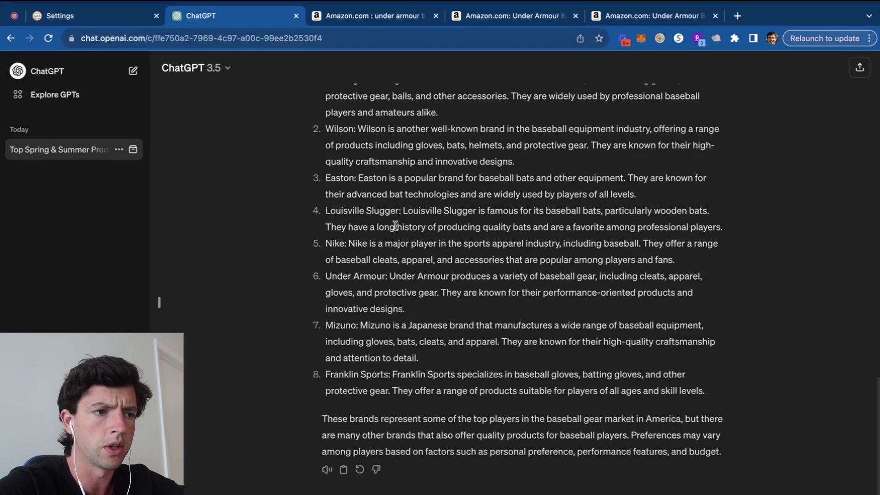
{"action": "scroll", "coordinate": [395, 225], "scroll_direction": "up", "scroll_amount": 7}
{"action": "scroll", "coordinate": [397, 229], "scroll_direction": "down", "scroll_amount": 2}
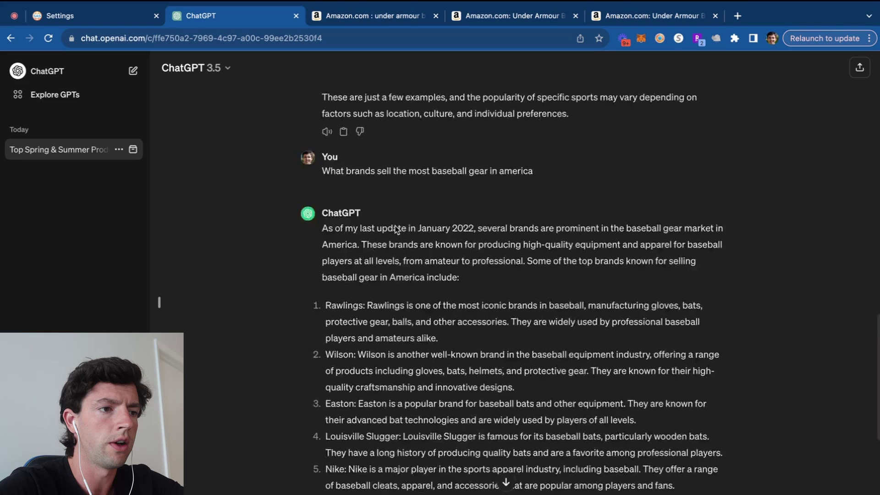
{"action": "scroll", "coordinate": [396, 228], "scroll_direction": "down", "scroll_amount": 5}
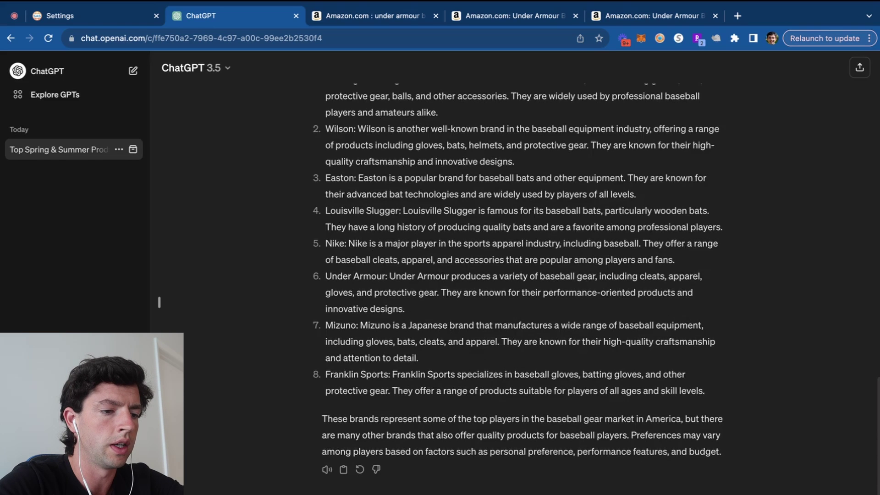
{"action": "key", "text": "Return"}
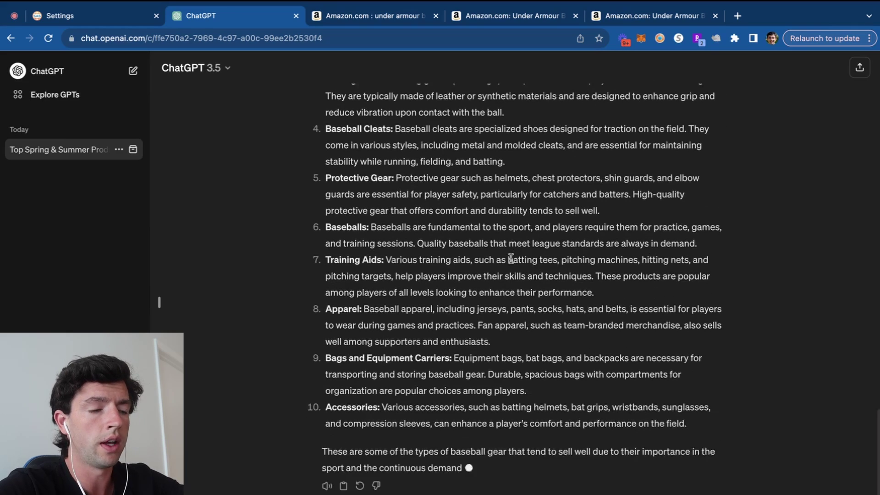
{"action": "scroll", "coordinate": [512, 261], "scroll_direction": "up", "scroll_amount": 5}
{"action": "scroll", "coordinate": [512, 261], "scroll_direction": "up", "scroll_amount": 3}
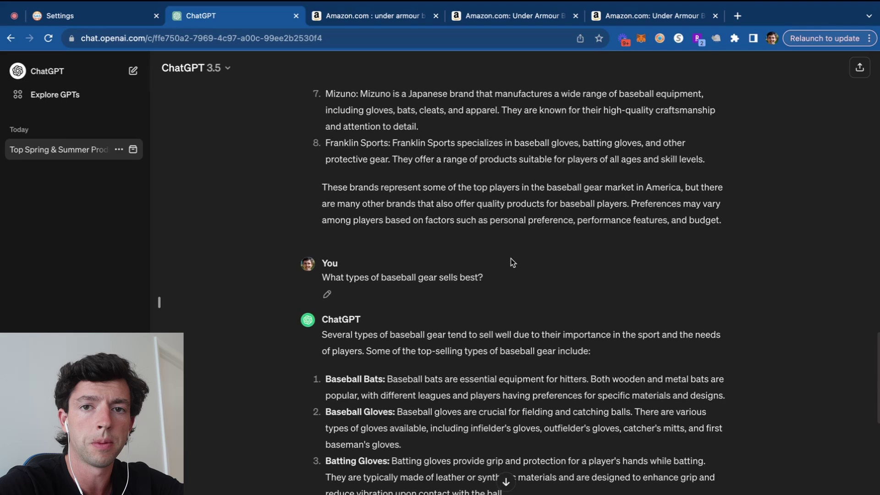
- Replace the Amazon search with 'nike baseball'
{"action": "left_click", "coordinate": [386, 18]}
{"action": "scroll", "coordinate": [278, 84], "scroll_direction": "up", "scroll_amount": 4}
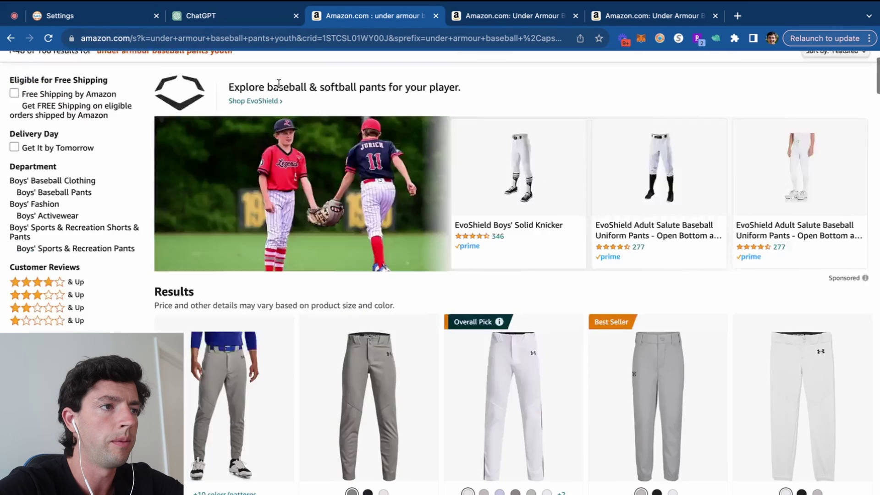
{"action": "scroll", "coordinate": [278, 84], "scroll_direction": "up", "scroll_amount": 2}
{"action": "triple_click", "coordinate": [275, 68]}
{"action": "type", "text": "nike bas"}
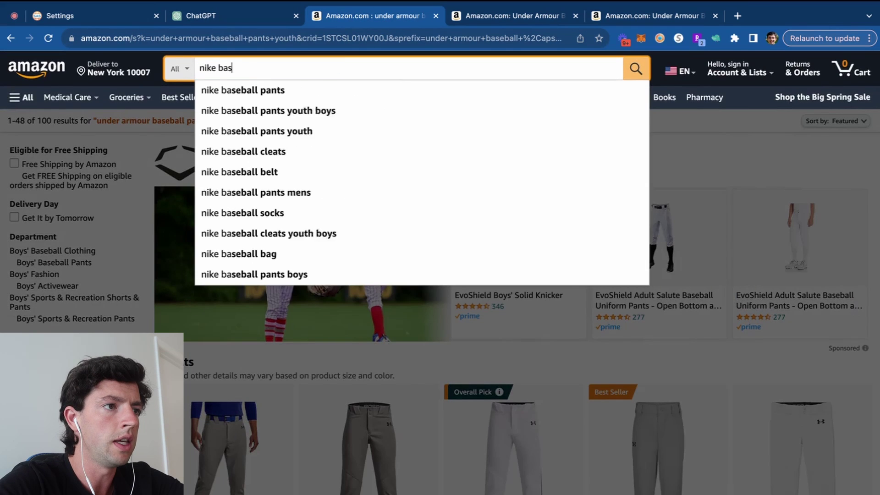
{"action": "type", "text": "eball"}
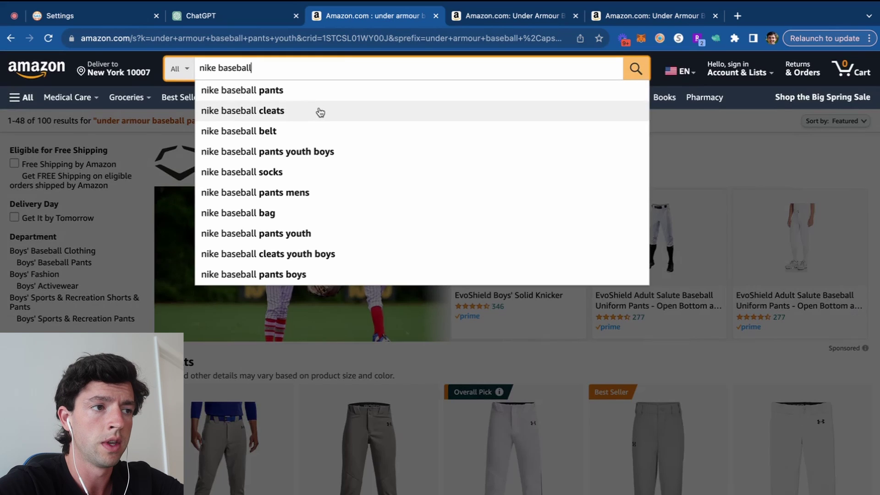
{"action": "key", "text": "Return"}
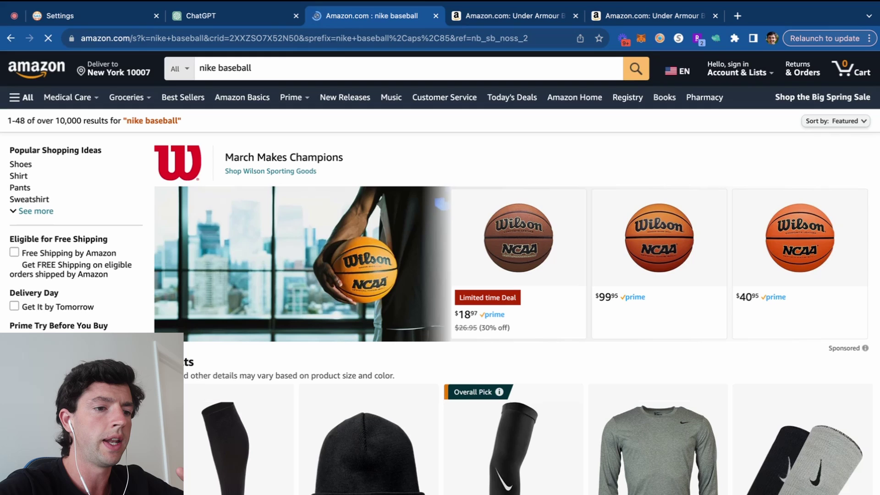
- Open the Nike Men's Modern listing and the Under Armour utility pants in new tabs
{"action": "scroll", "coordinate": [439, 247], "scroll_direction": "down", "scroll_amount": 1}
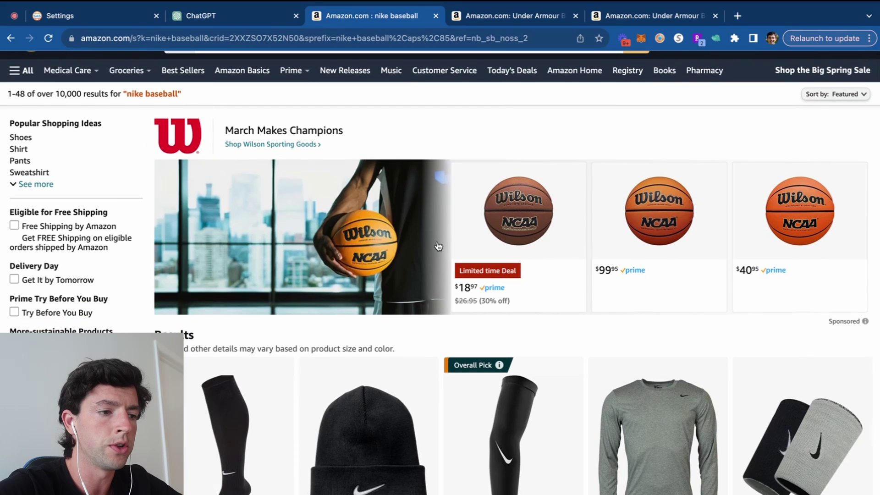
{"action": "scroll", "coordinate": [439, 247], "scroll_direction": "down", "scroll_amount": 10}
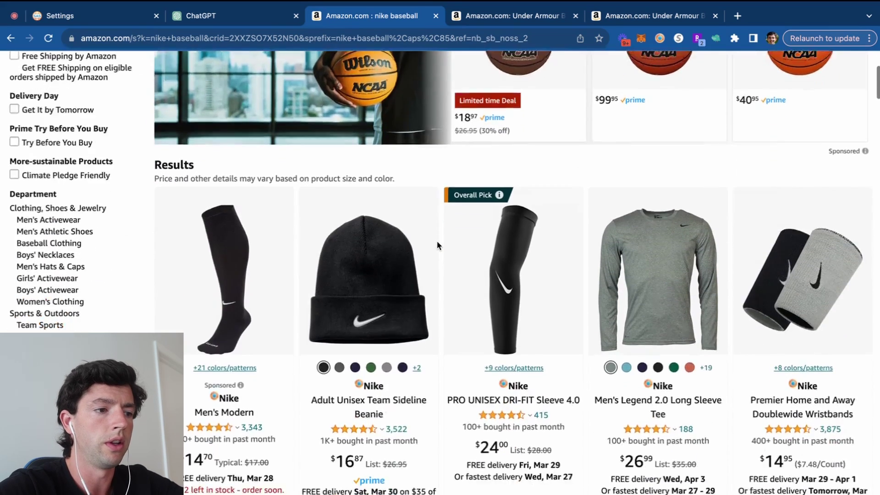
{"action": "scroll", "coordinate": [437, 241], "scroll_direction": "up", "scroll_amount": 5}
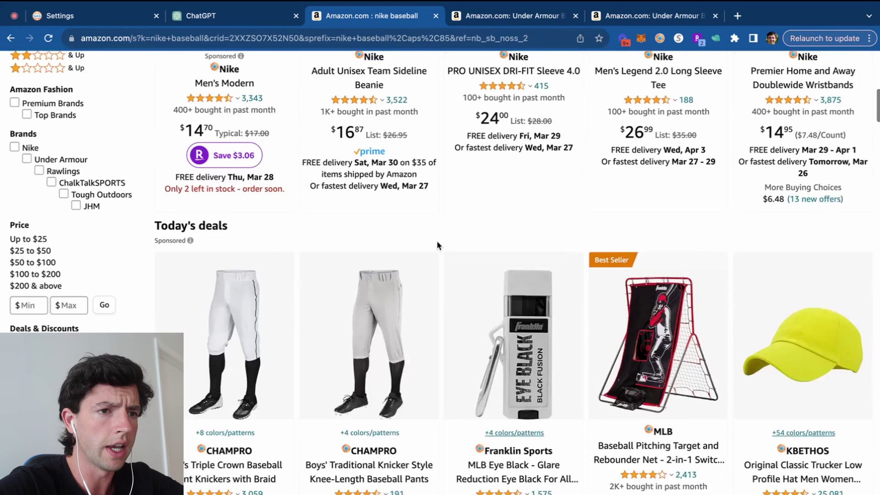
{"action": "scroll", "coordinate": [227, 250], "scroll_direction": "up", "scroll_amount": 3}
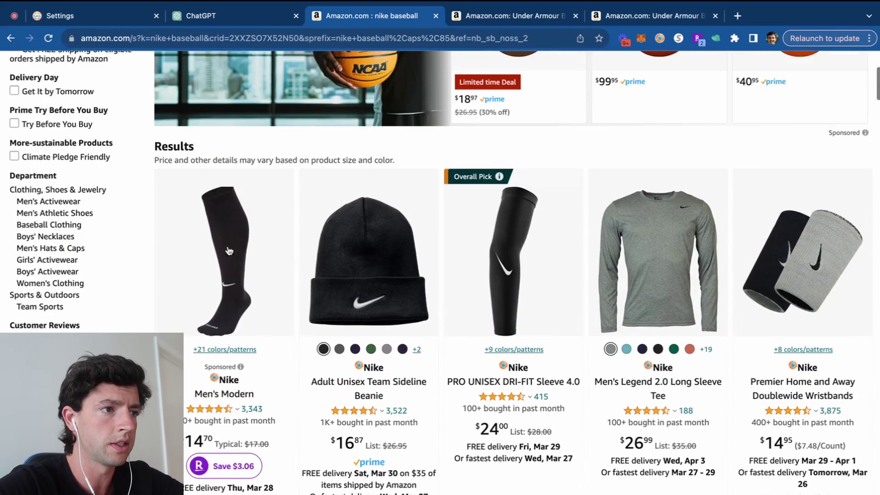
{"action": "right_click", "coordinate": [225, 395]}
{"action": "left_click", "coordinate": [273, 303]}
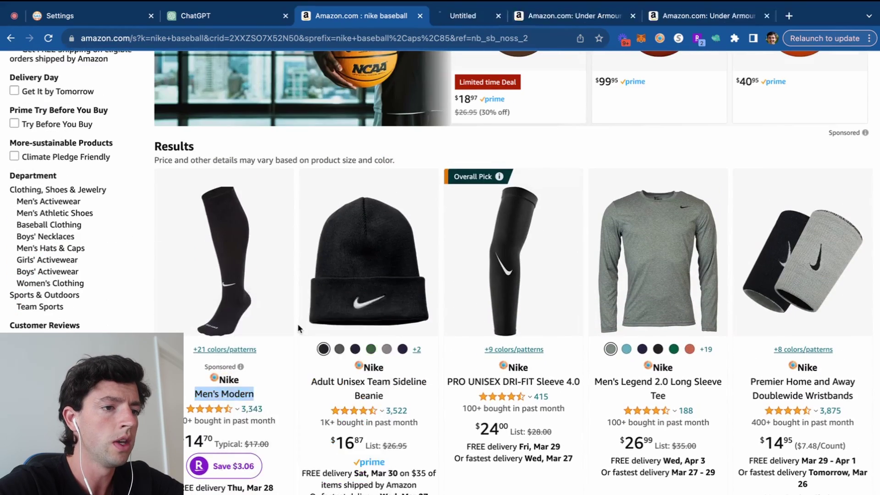
{"action": "scroll", "coordinate": [297, 324], "scroll_direction": "down", "scroll_amount": 12}
{"action": "scroll", "coordinate": [297, 324], "scroll_direction": "down", "scroll_amount": 9}
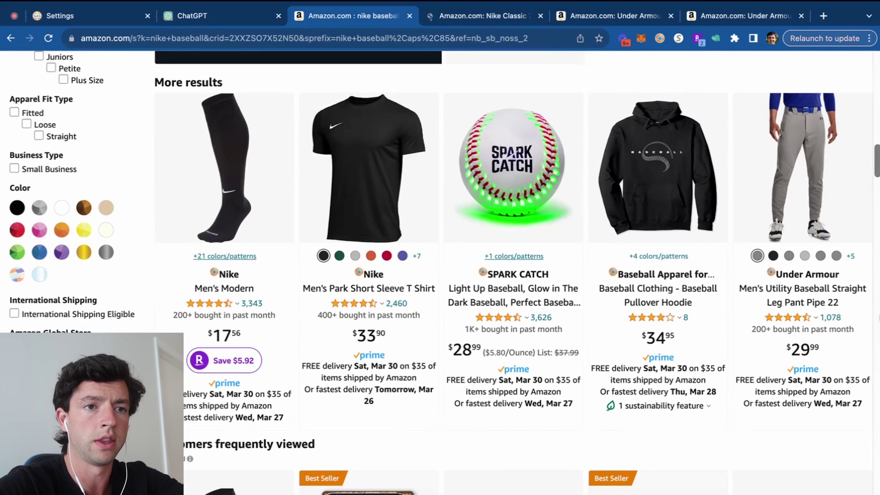
{"action": "scroll", "coordinate": [868, 330], "scroll_direction": "up", "scroll_amount": 5}
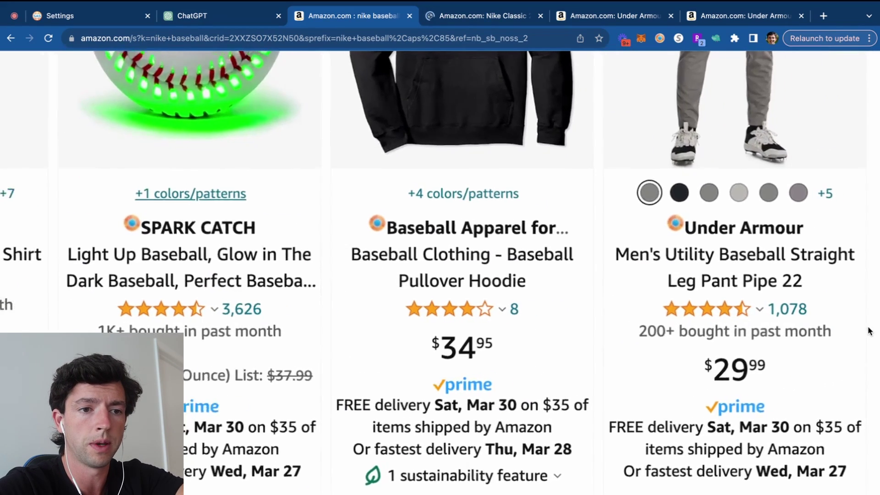
{"action": "scroll", "coordinate": [862, 325], "scroll_direction": "down", "scroll_amount": 5}
{"action": "right_click", "coordinate": [775, 297]}
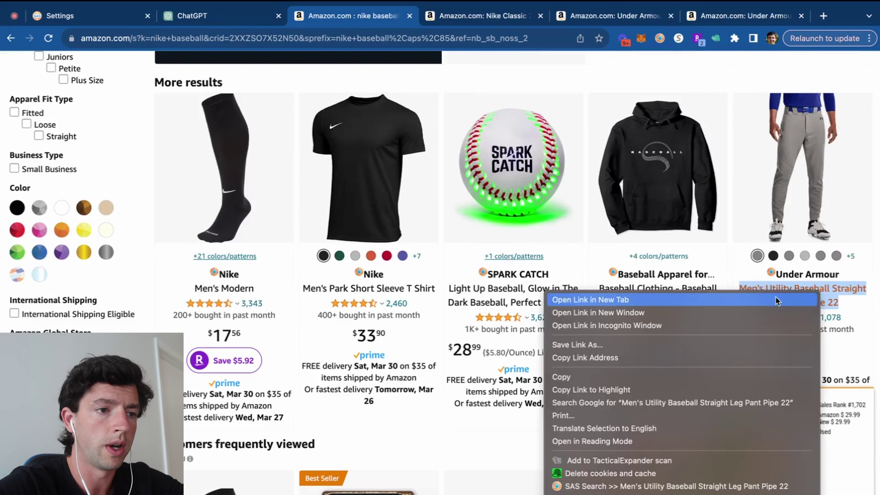
{"action": "left_click", "coordinate": [775, 299]}
{"action": "scroll", "coordinate": [777, 301], "scroll_direction": "down", "scroll_amount": 7}
{"action": "scroll", "coordinate": [776, 301], "scroll_direction": "down", "scroll_amount": 14}
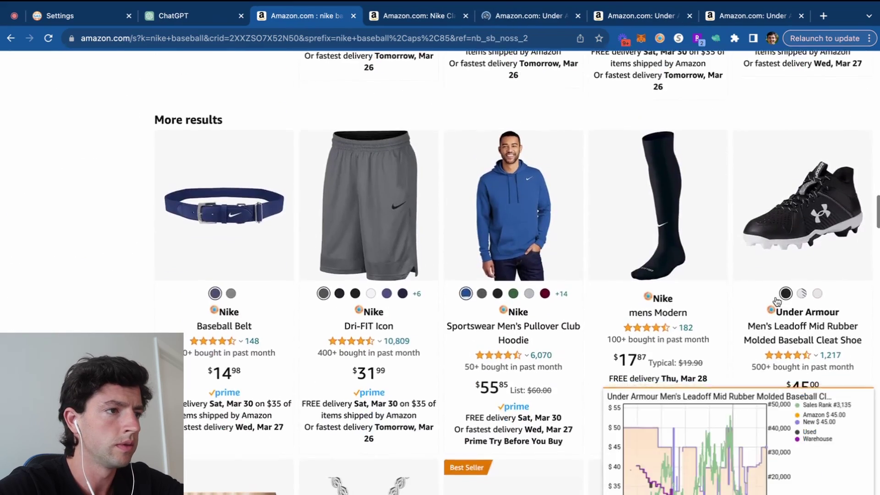
{"action": "scroll", "coordinate": [776, 301], "scroll_direction": "up", "scroll_amount": 4}
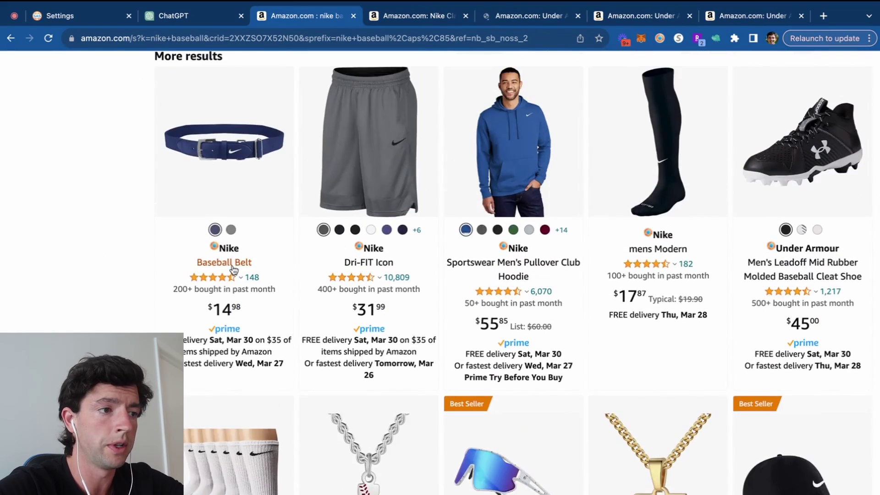
- Open both Nike baseball belt listings and the Boys Core Open Hem Pants in new tabs
{"action": "right_click", "coordinate": [214, 266]}
{"action": "left_click", "coordinate": [229, 273]}
{"action": "scroll", "coordinate": [309, 305], "scroll_direction": "down", "scroll_amount": 6}
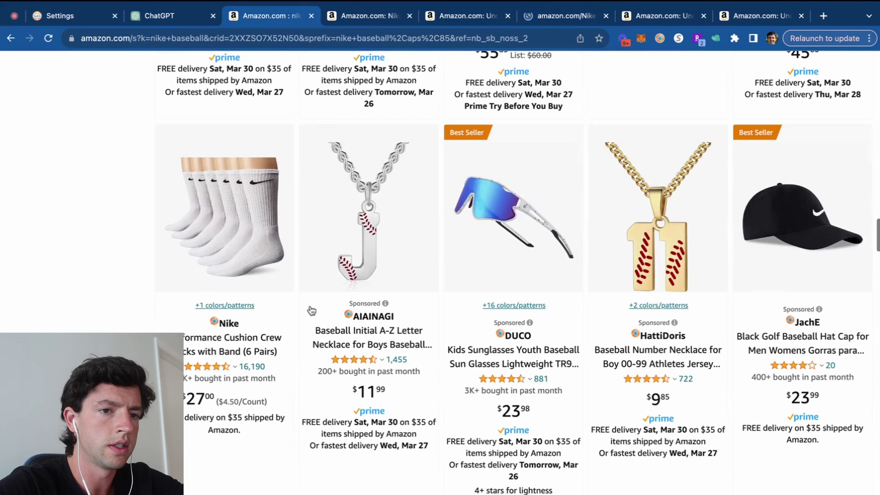
{"action": "scroll", "coordinate": [686, 327], "scroll_direction": "down", "scroll_amount": 8}
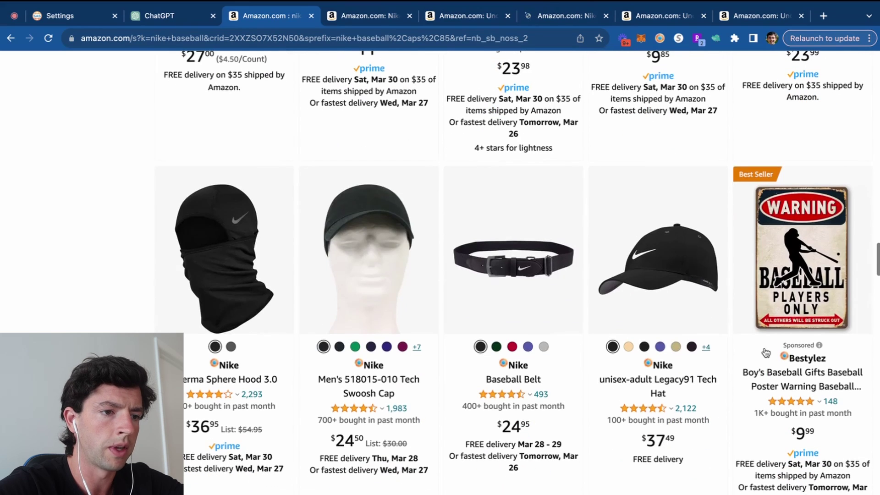
{"action": "right_click", "coordinate": [516, 380]}
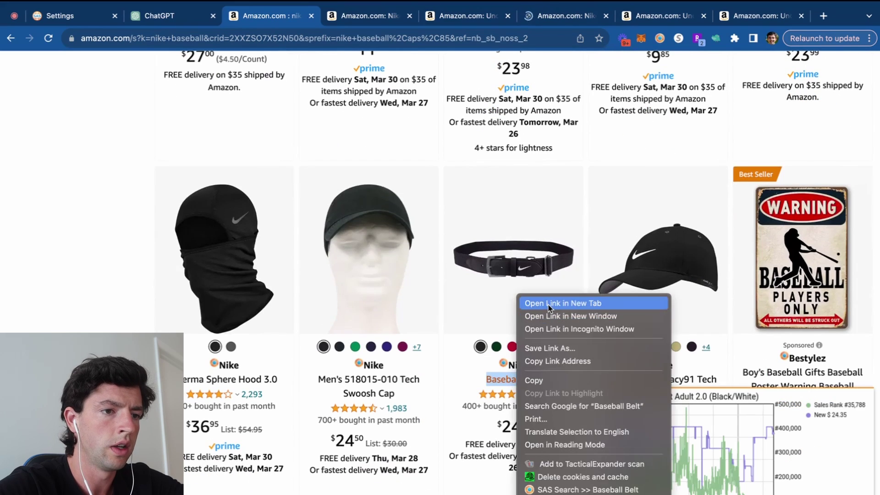
{"action": "left_click", "coordinate": [550, 303]}
{"action": "scroll", "coordinate": [717, 426], "scroll_direction": "down", "scroll_amount": 7}
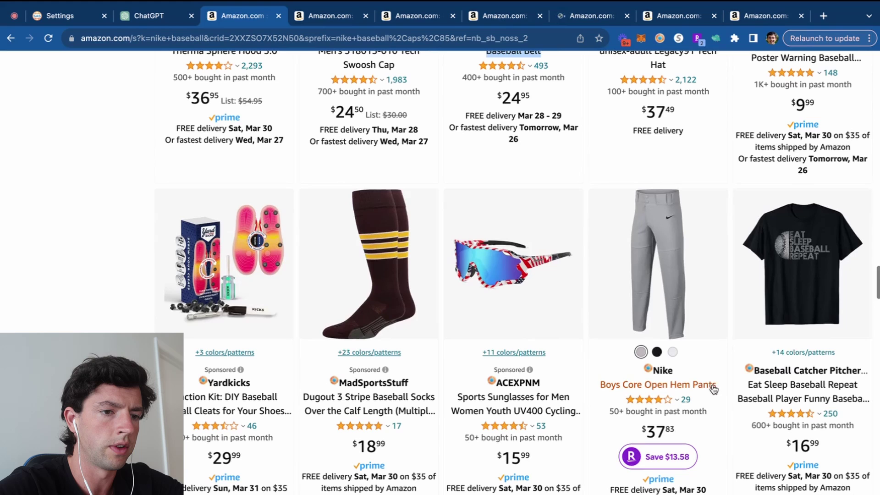
{"action": "scroll", "coordinate": [723, 435], "scroll_direction": "up", "scroll_amount": 3}
{"action": "scroll", "coordinate": [723, 435], "scroll_direction": "down", "scroll_amount": 3}
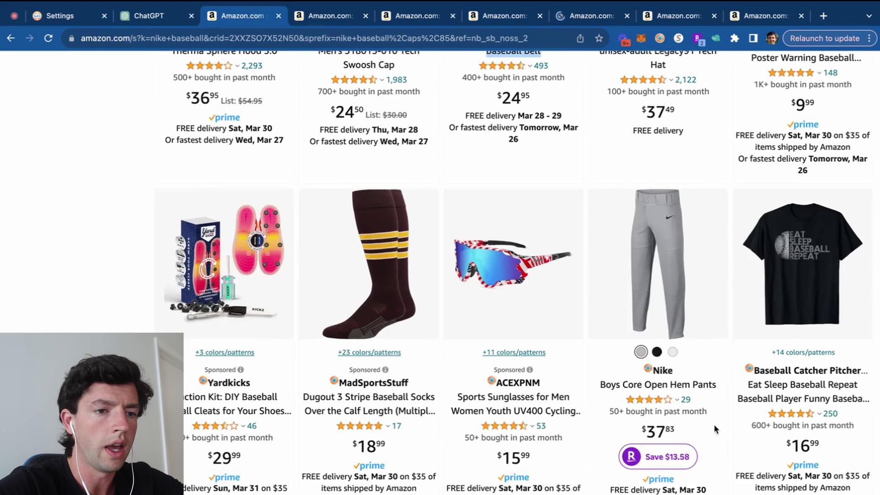
{"action": "right_click", "coordinate": [681, 384]}
{"action": "left_click", "coordinate": [634, 303]}
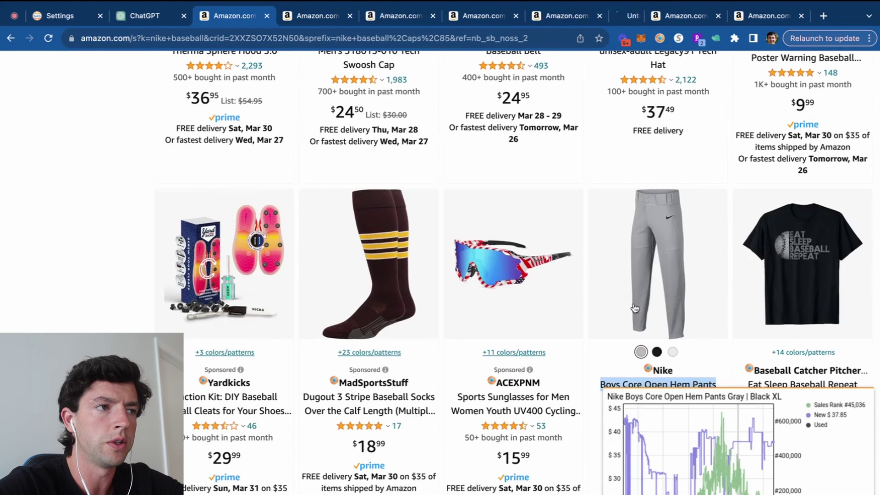
- Open Men's Core Baseball Pants, Force Zoom Trout 8 cleats, Dri-FIT 3.0 arm sleeves and Swoosh wristbands
{"action": "left_click", "coordinate": [139, 18]}
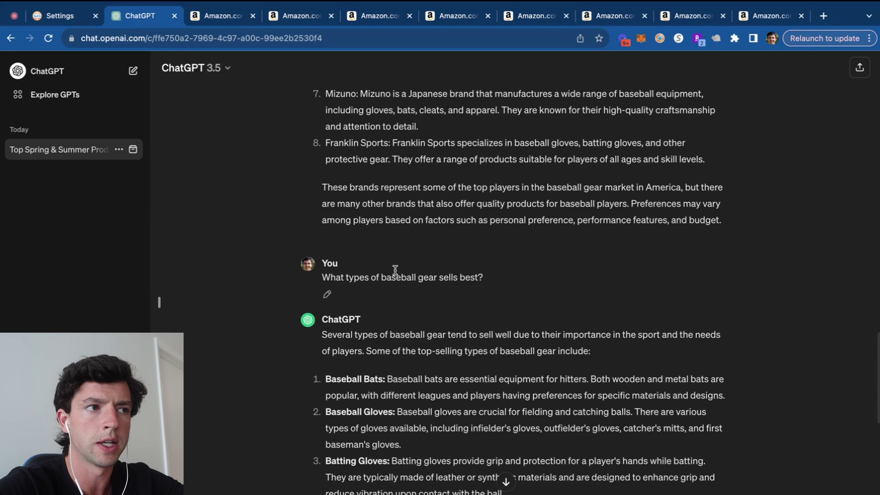
{"action": "left_click", "coordinate": [224, 16]}
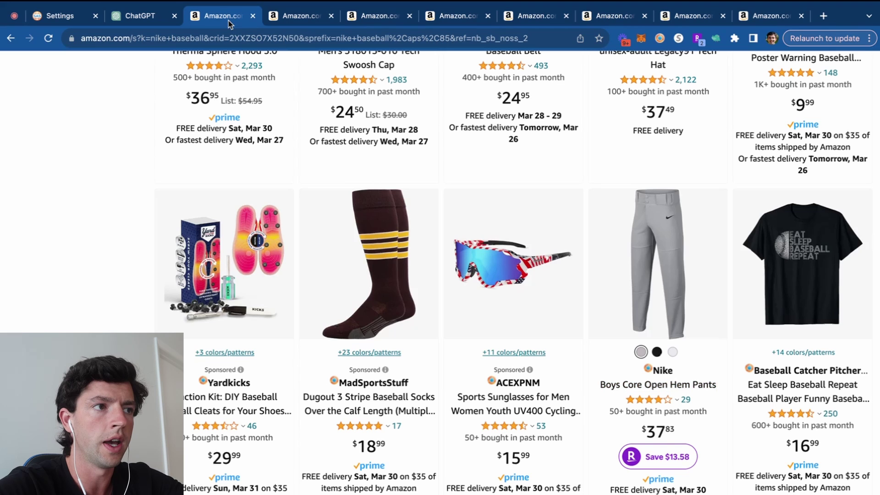
{"action": "scroll", "coordinate": [335, 184], "scroll_direction": "down", "scroll_amount": 9}
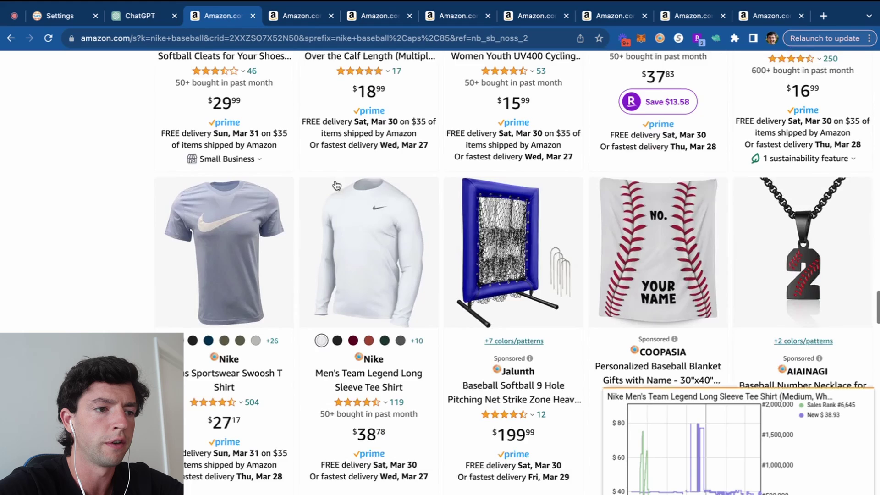
{"action": "scroll", "coordinate": [336, 185], "scroll_direction": "down", "scroll_amount": 6}
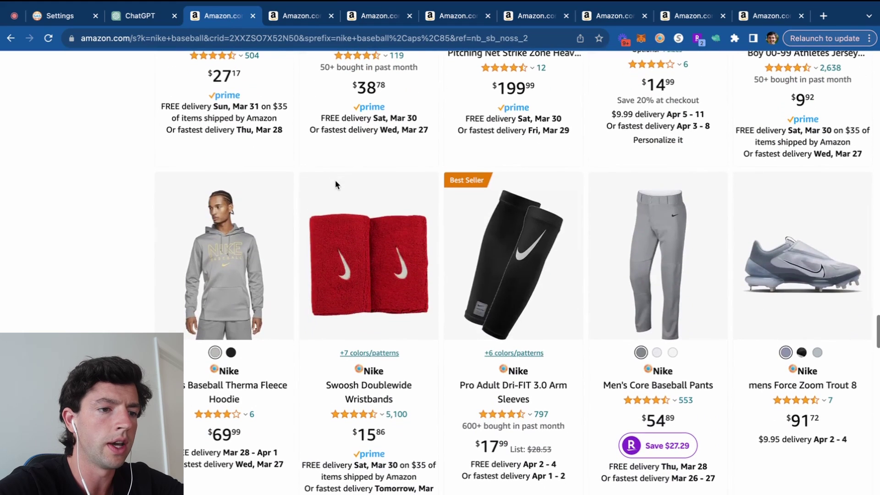
{"action": "left_click_drag", "start_coordinate": [602, 386], "coordinate": [857, 386]}
{"action": "right_click", "coordinate": [651, 386]}
{"action": "left_click", "coordinate": [691, 360]}
{"action": "right_click", "coordinate": [799, 385]}
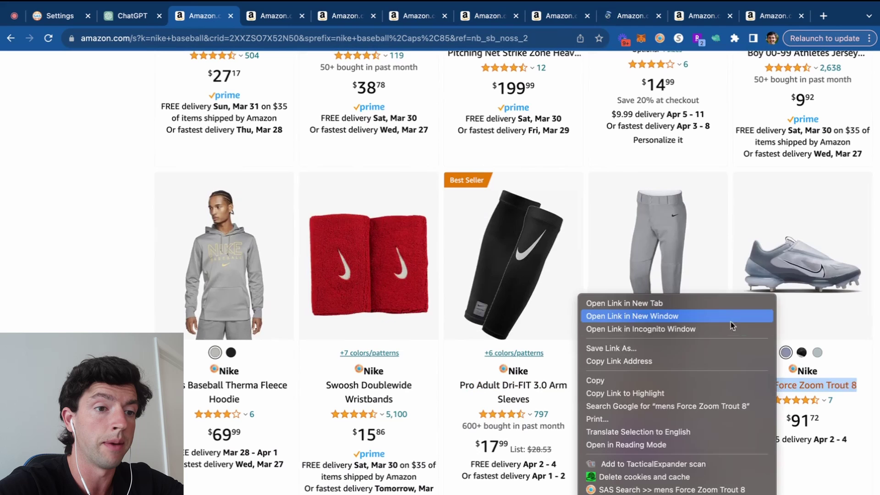
{"action": "left_click", "coordinate": [722, 304]}
{"action": "left_click_drag", "start_coordinate": [460, 386], "coordinate": [566, 399]}
{"action": "right_click", "coordinate": [509, 387]}
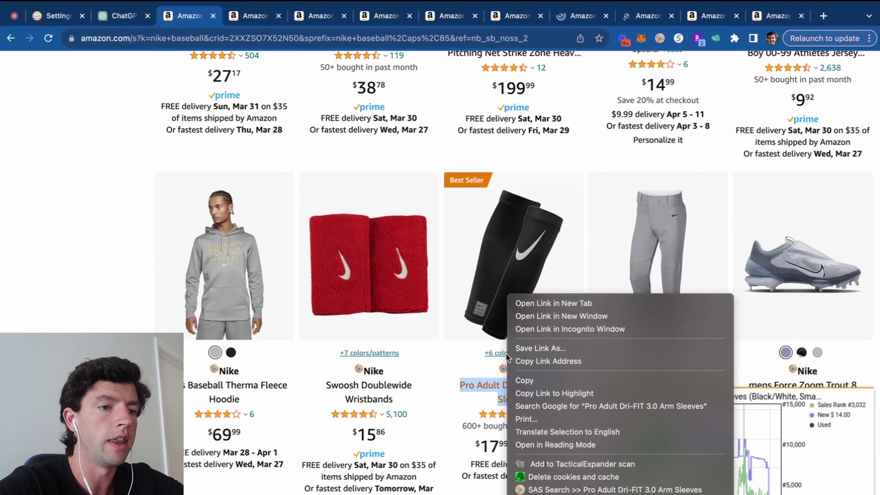
{"action": "left_click", "coordinate": [525, 302]}
{"action": "left_click", "coordinate": [378, 385]}
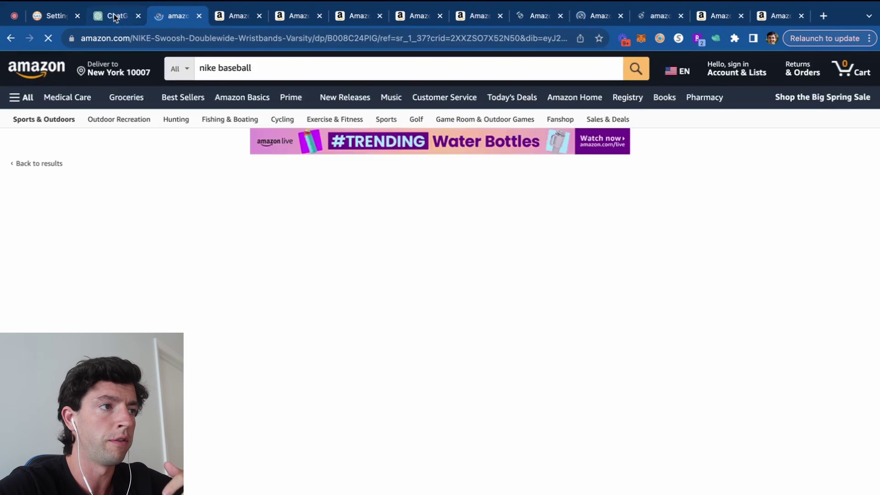
{"action": "left_click", "coordinate": [114, 16]}
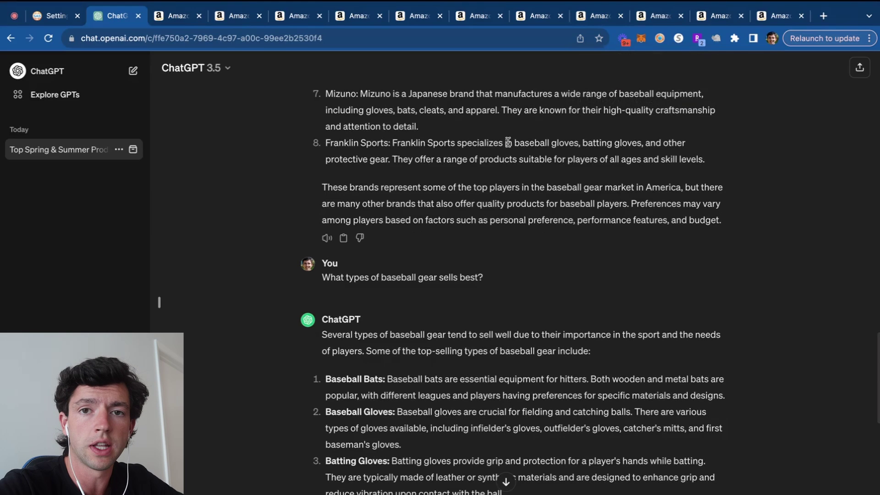
- Review the Force Zoom Trout 8 cleats' SellerAmp figures and Keepa's All versus 3-month price history
{"action": "left_click", "coordinate": [600, 19]}
{"action": "left_click", "coordinate": [846, 71]}
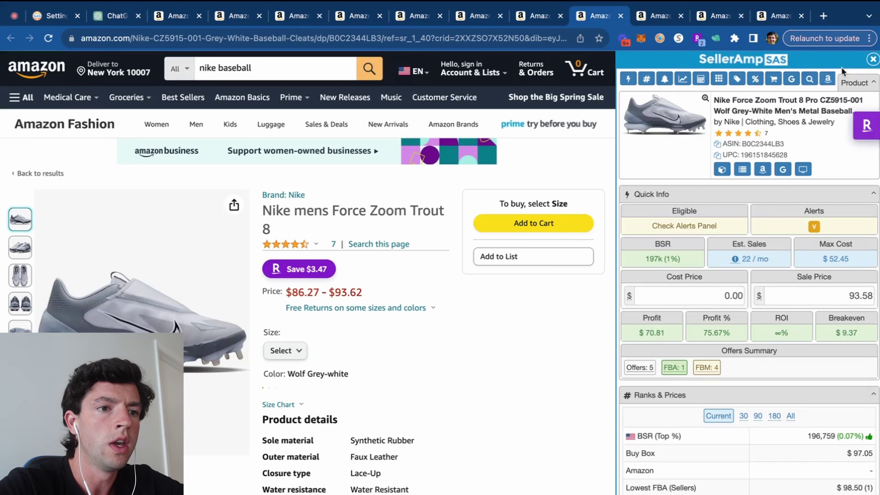
{"action": "scroll", "coordinate": [851, 266], "scroll_direction": "up", "scroll_amount": 5}
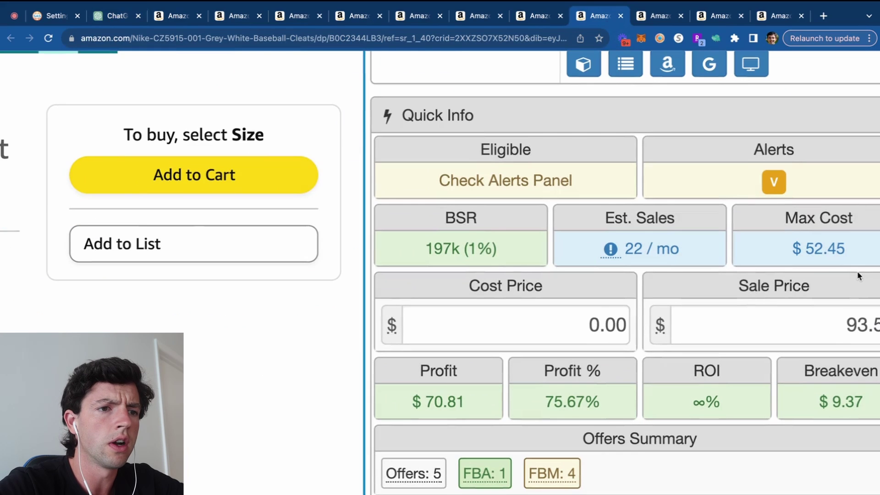
{"action": "scroll", "coordinate": [531, 239], "scroll_direction": "down", "scroll_amount": 5}
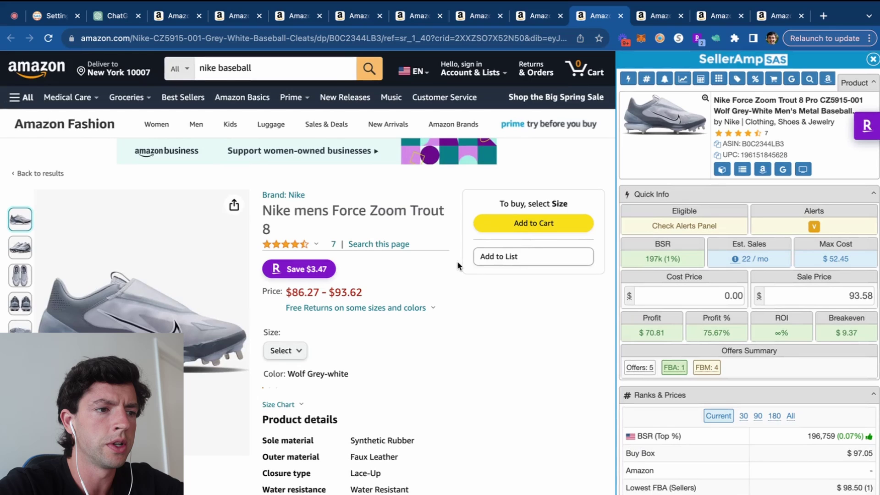
{"action": "scroll", "coordinate": [457, 260], "scroll_direction": "down", "scroll_amount": 10}
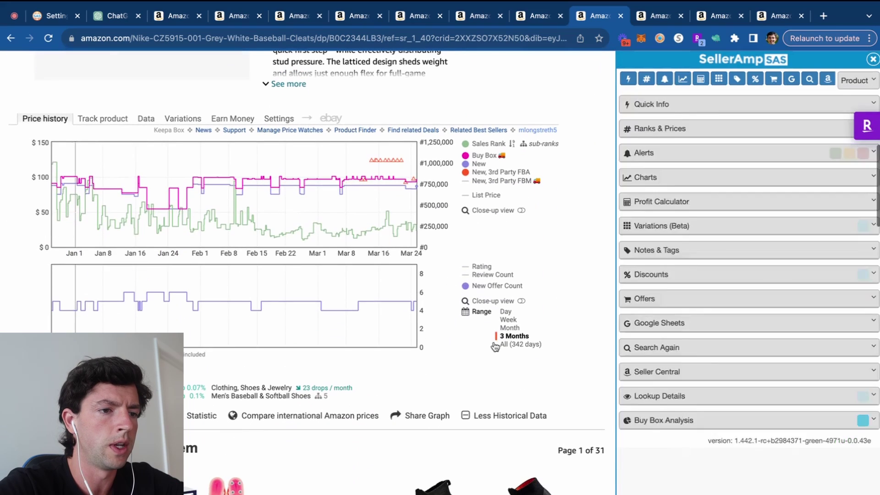
{"action": "left_click", "coordinate": [496, 344]}
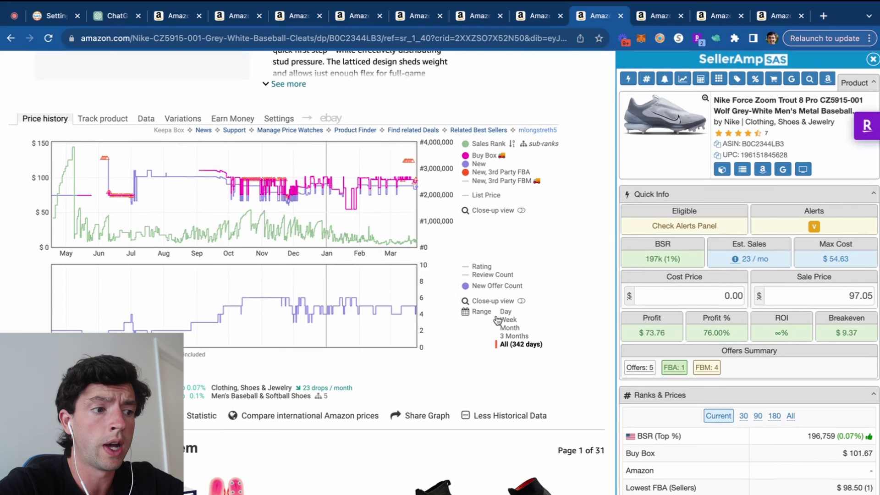
{"action": "left_click", "coordinate": [514, 337]}
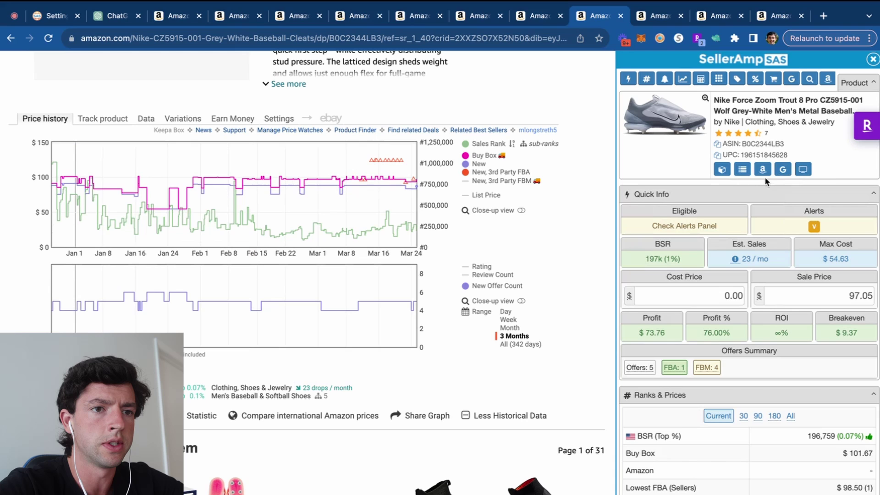
- Search Google for the cleats' title and open Hibbett's $45.98 Force Zoom Trout 8 Pro listing
{"action": "left_click", "coordinate": [783, 169]}
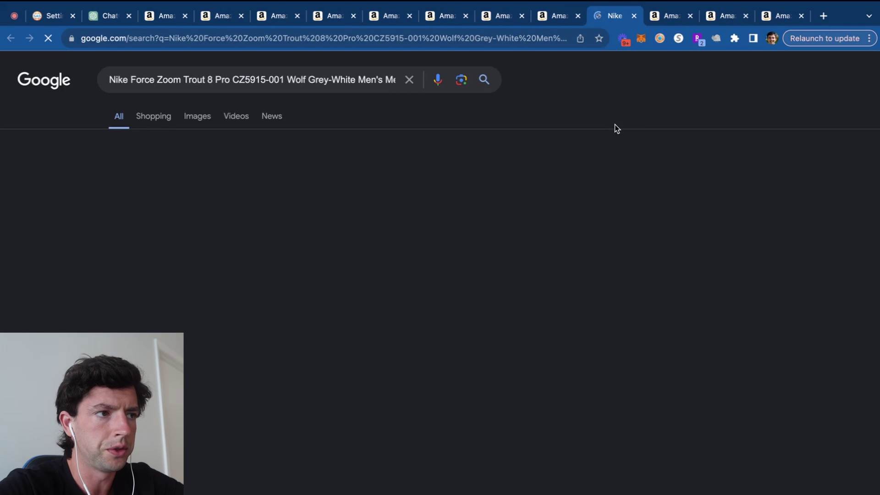
{"action": "mouse_move", "coordinate": [293, 274]}
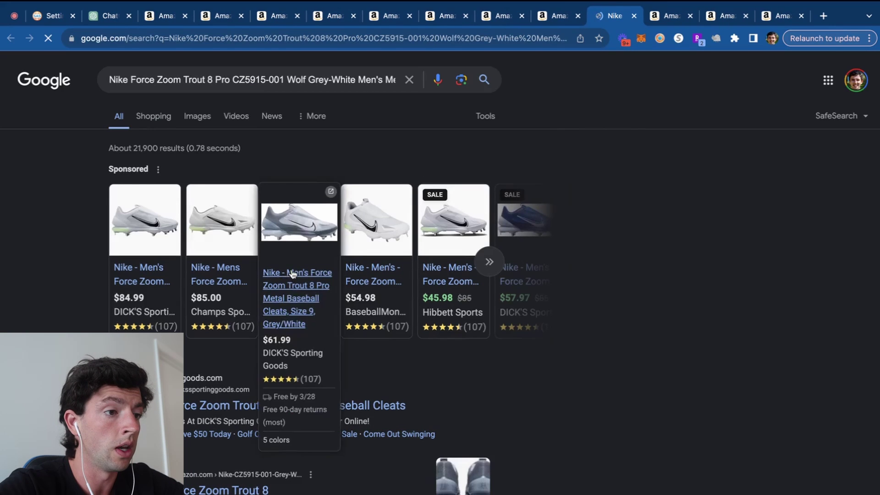
{"action": "mouse_move", "coordinate": [448, 286]}
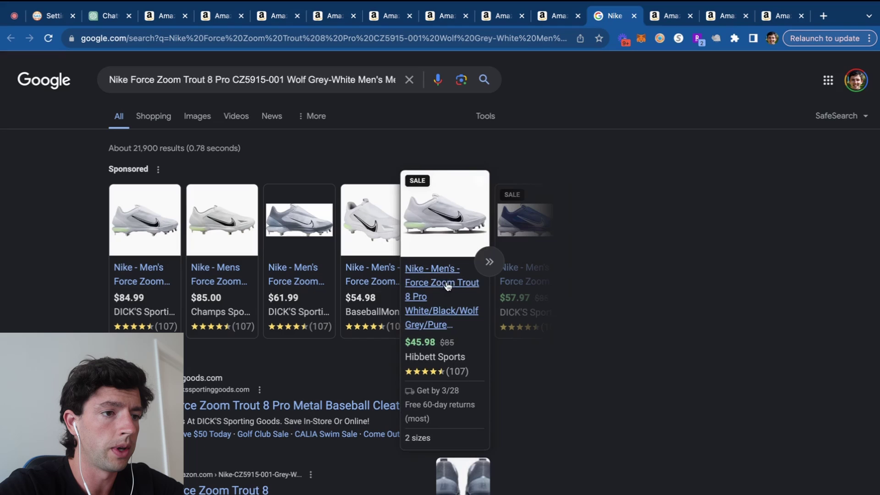
{"action": "left_click", "coordinate": [291, 308]}
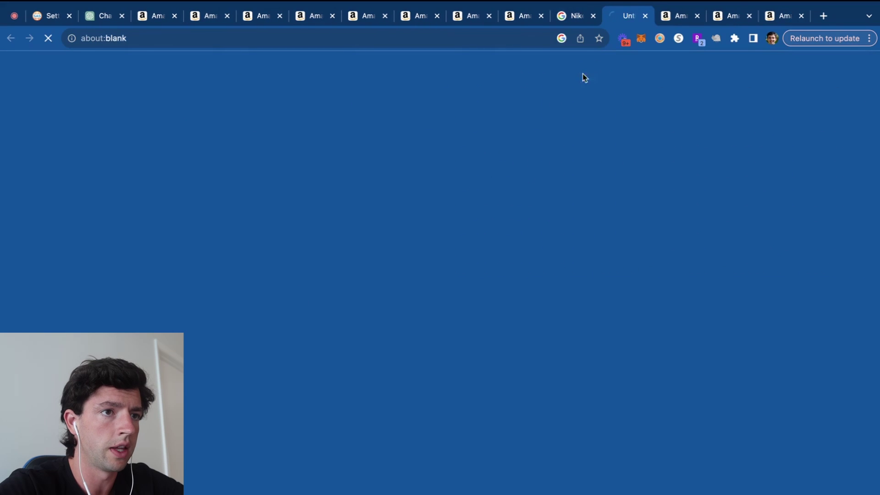
{"action": "left_click", "coordinate": [573, 16]}
{"action": "mouse_move", "coordinate": [461, 275]}
{"action": "left_click", "coordinate": [443, 298]}
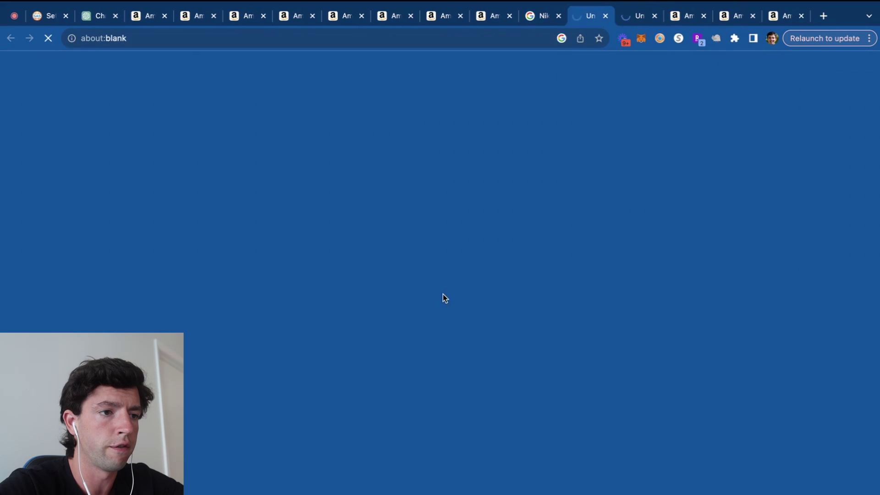
{"action": "left_click", "coordinate": [556, 16]}
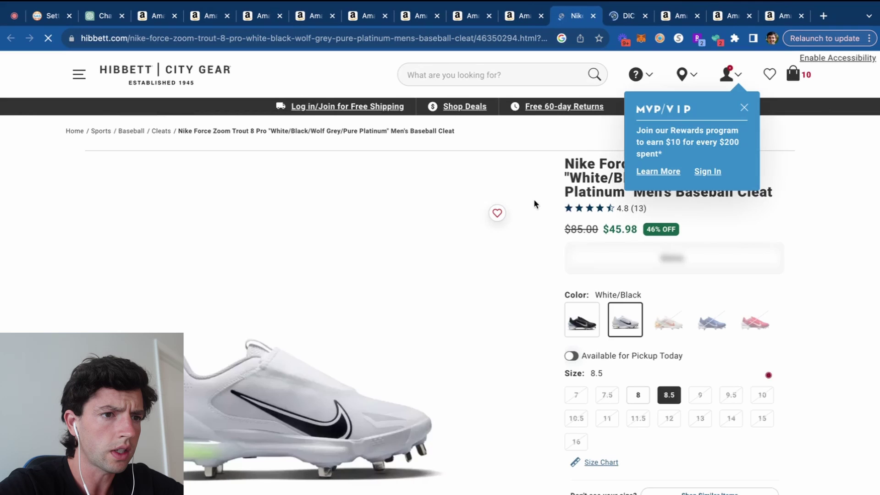
{"action": "left_click", "coordinate": [744, 110]}
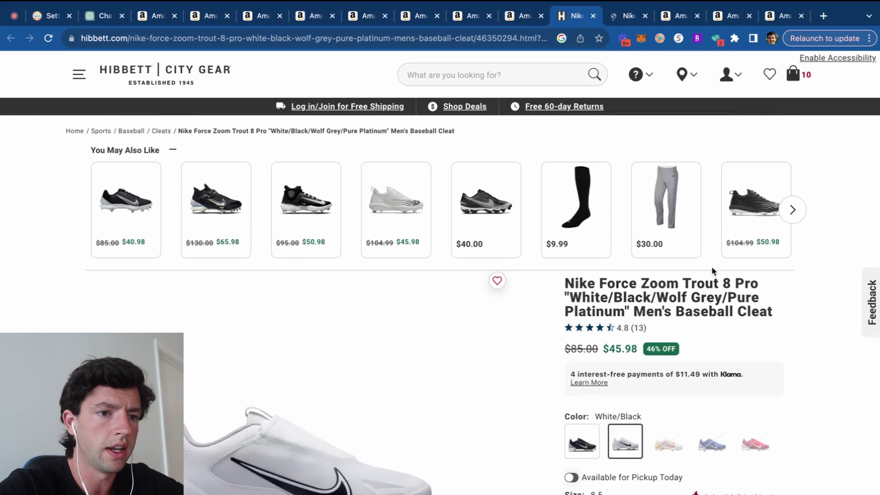
{"action": "scroll", "coordinate": [702, 359], "scroll_direction": "down", "scroll_amount": 3}
- Set the Amazon Force Zoom Trout 8 listing to White/Black, size 8.5, priced $110.44
{"action": "left_click", "coordinate": [523, 18]}
{"action": "scroll", "coordinate": [432, 379], "scroll_direction": "up", "scroll_amount": 15}
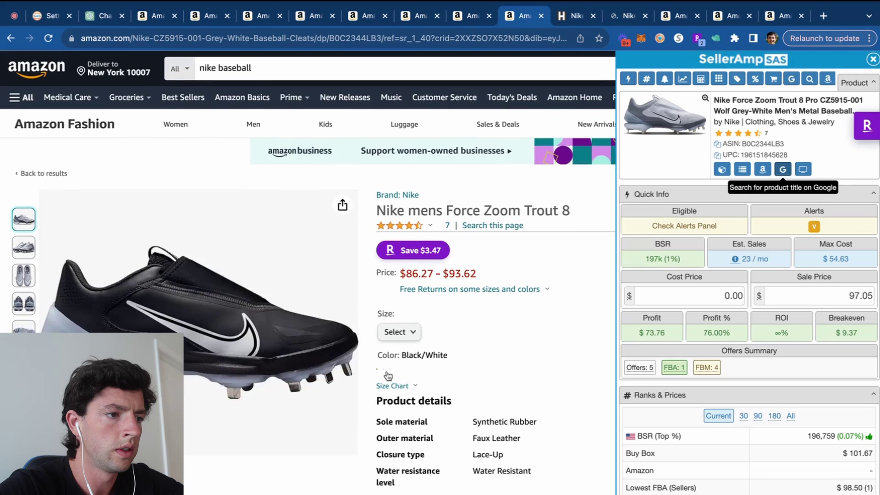
{"action": "left_click", "coordinate": [382, 372]}
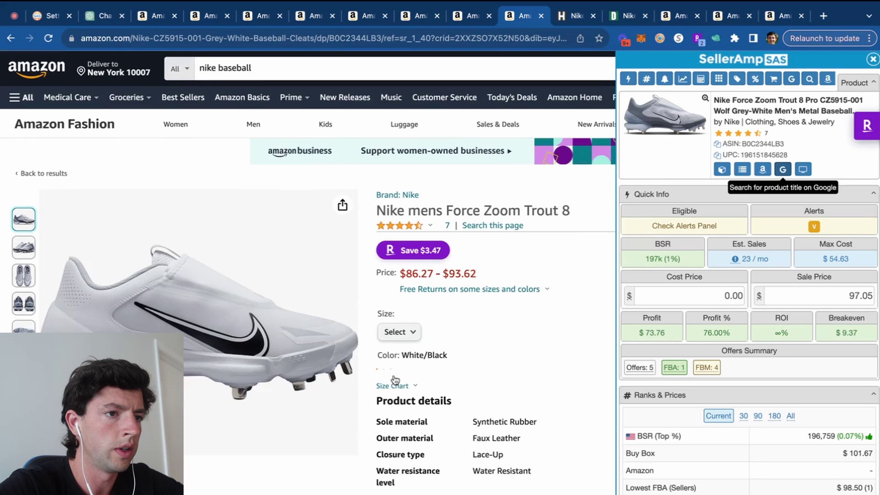
{"action": "left_click", "coordinate": [398, 332]}
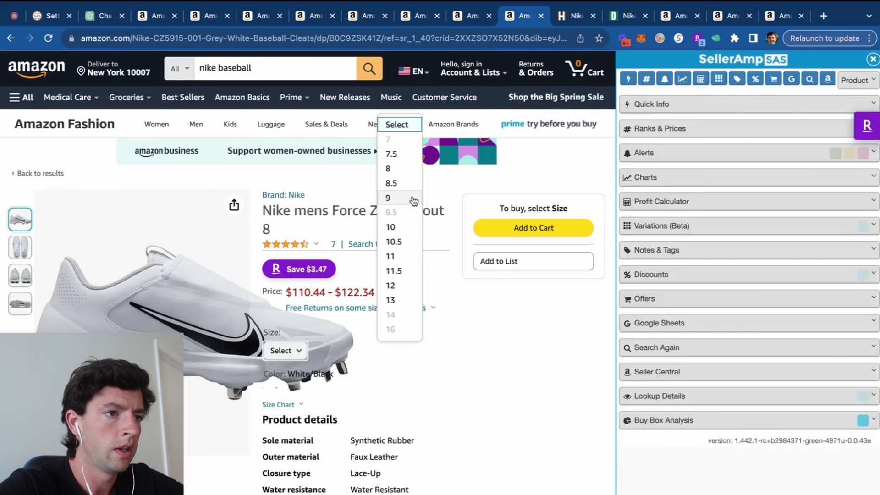
{"action": "left_click", "coordinate": [410, 183]}
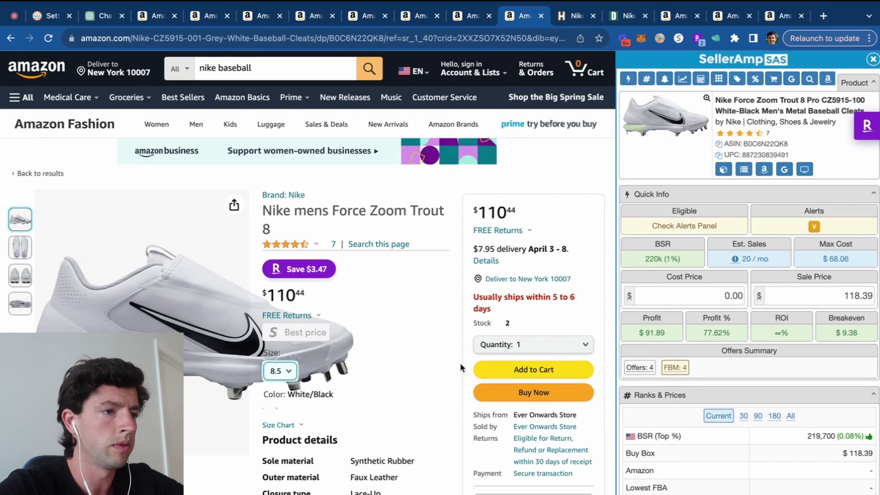
- On Hibbett, confirm the White/Black Force Zoom Trout 8 Pro is available in size 8.5
{"action": "left_click", "coordinate": [568, 15]}
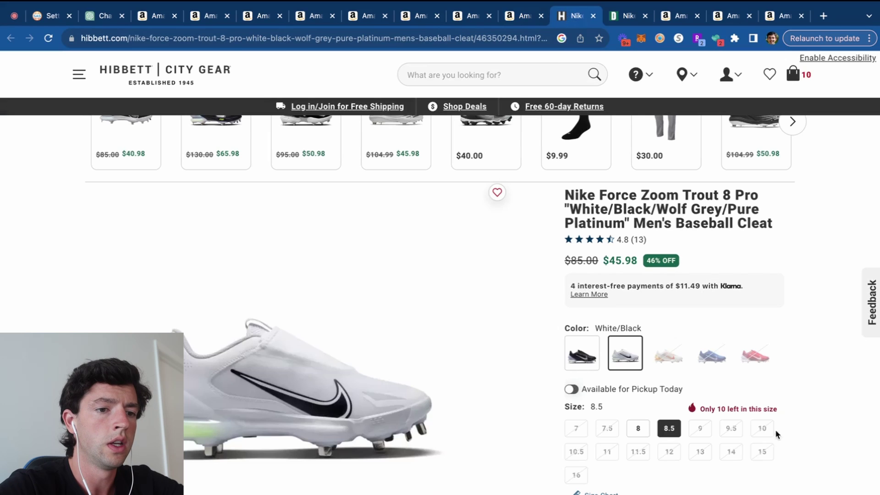
{"action": "scroll", "coordinate": [791, 455], "scroll_direction": "up", "scroll_amount": 5}
{"action": "scroll", "coordinate": [791, 456], "scroll_direction": "down", "scroll_amount": 2}
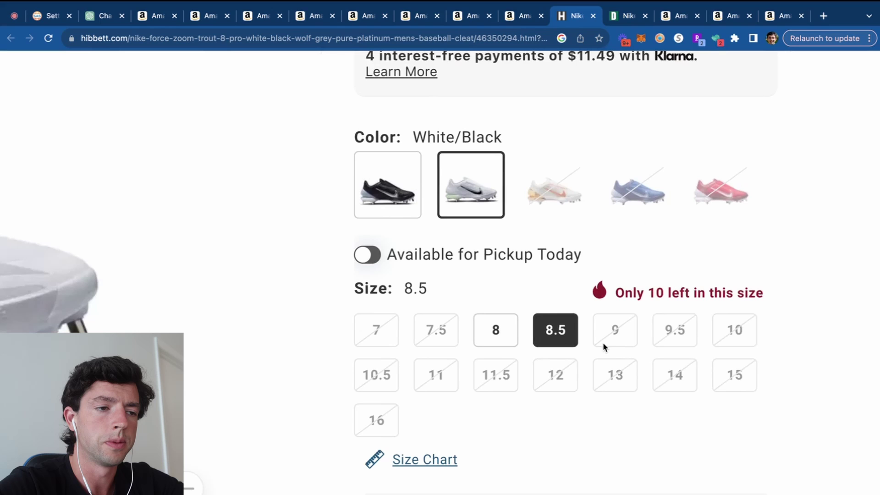
{"action": "scroll", "coordinate": [591, 320], "scroll_direction": "down", "scroll_amount": 5}
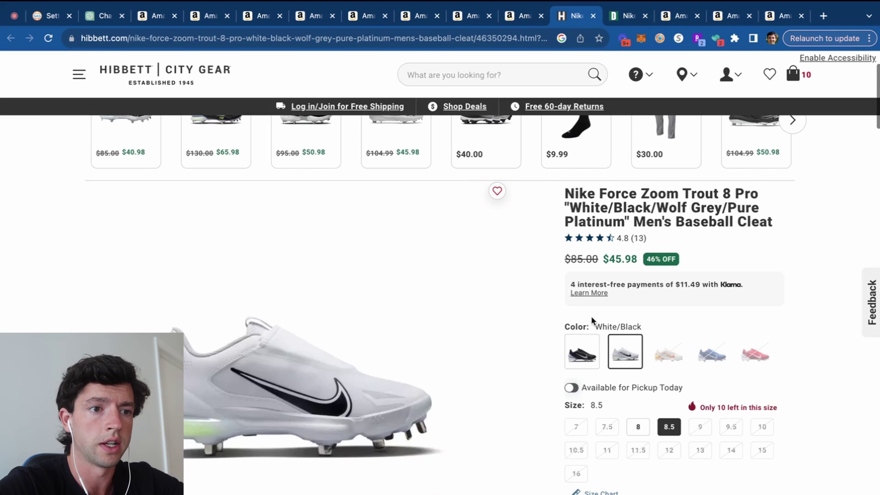
- Enter the 46.00 Hibbett cost price, then check the BSR and the full 277-day price history
{"action": "left_click", "coordinate": [533, 21]}
{"action": "type", "text": "46"}
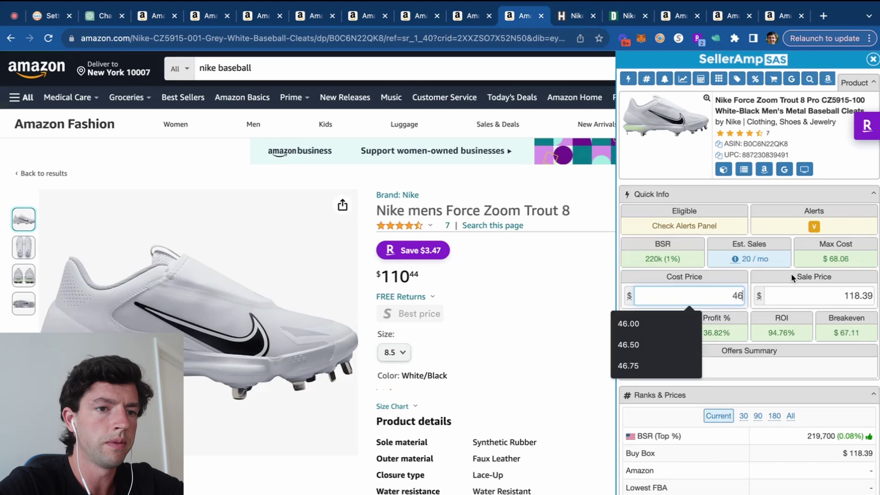
{"action": "key", "text": "Return"}
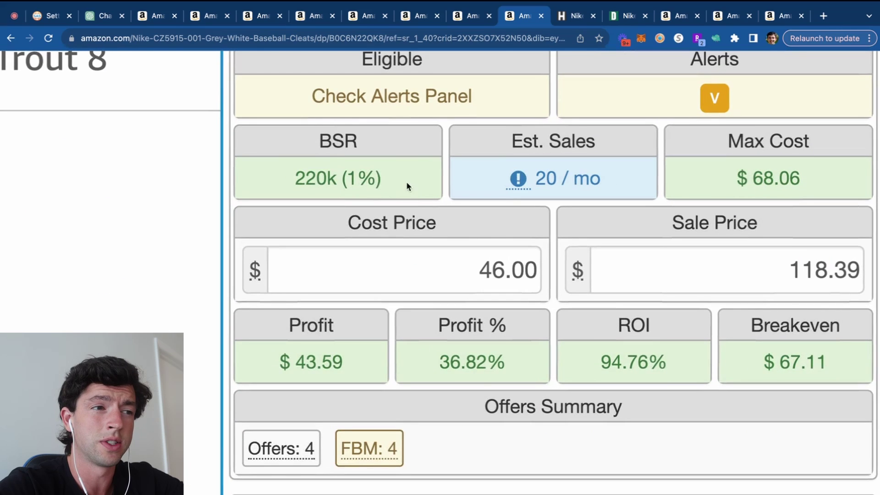
{"action": "left_click_drag", "start_coordinate": [407, 183], "coordinate": [308, 179]}
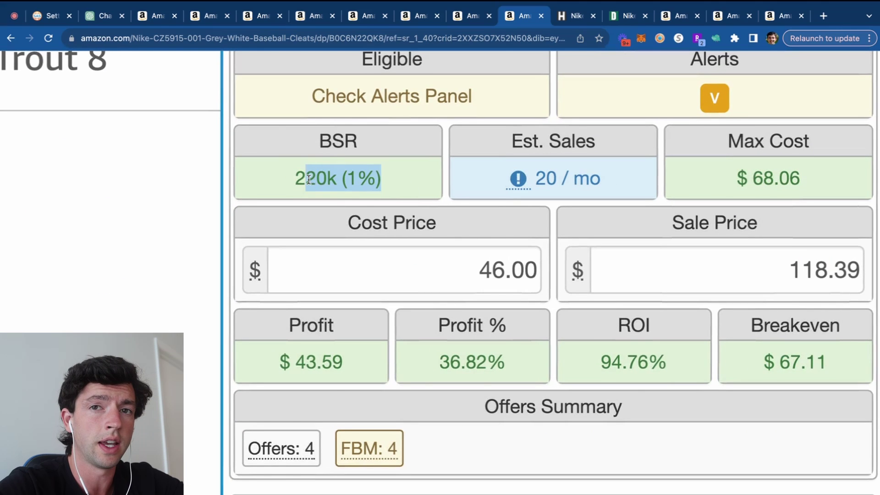
{"action": "scroll", "coordinate": [394, 274], "scroll_direction": "down", "scroll_amount": 12}
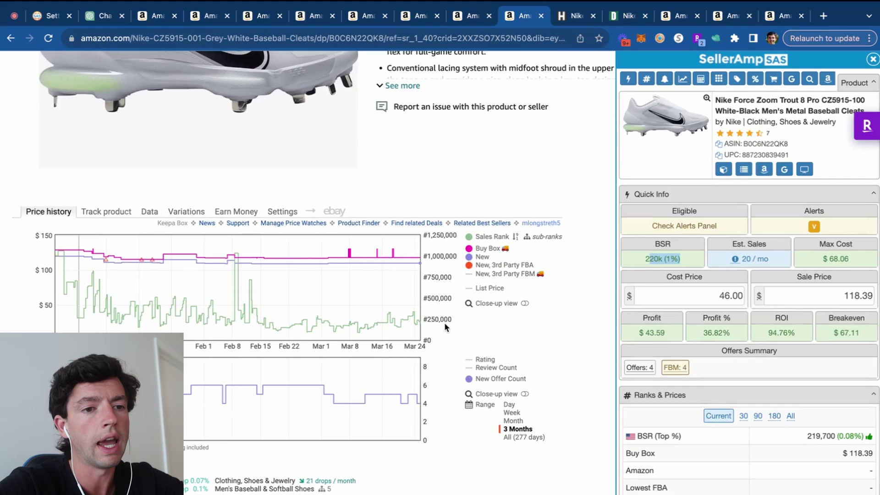
{"action": "left_click", "coordinate": [509, 437]}
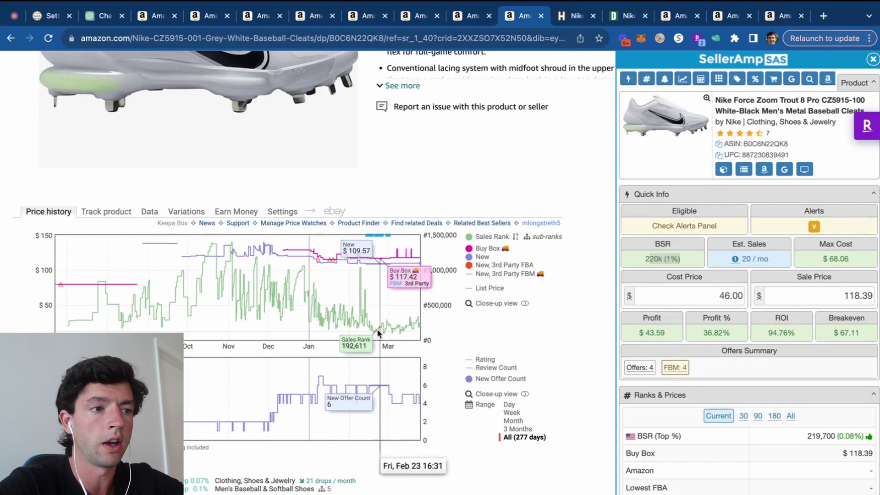
- Set the sale price to 95.00 and switch the cleat listing to size 8
{"action": "left_click", "coordinate": [817, 293]}
{"action": "type", "text": "95"}
{"action": "key", "text": "Return"}
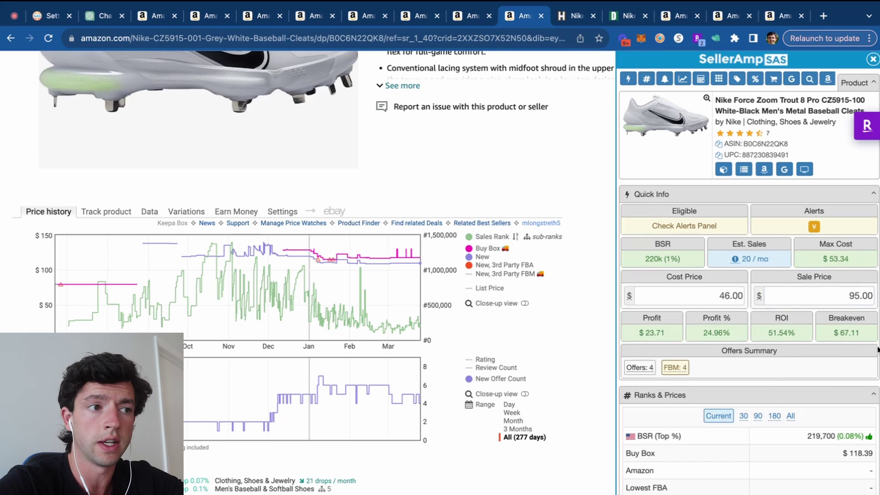
{"action": "scroll", "coordinate": [599, 263], "scroll_direction": "up", "scroll_amount": 10}
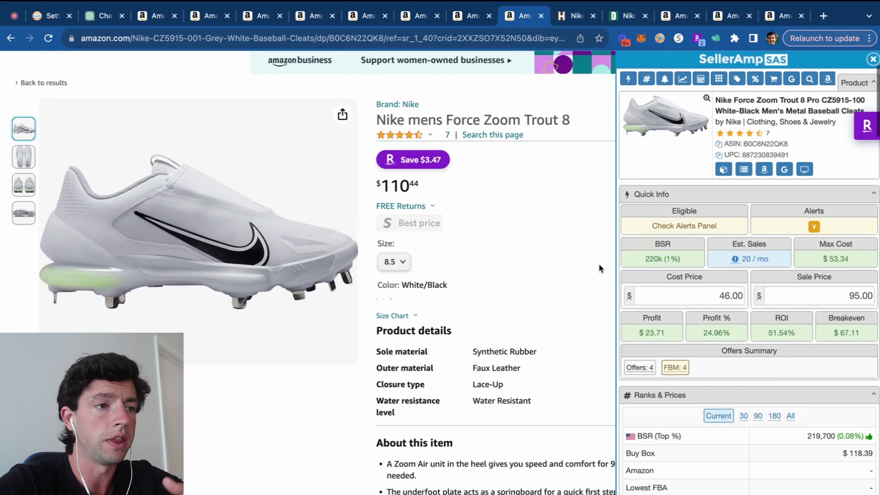
{"action": "left_click", "coordinate": [413, 258]}
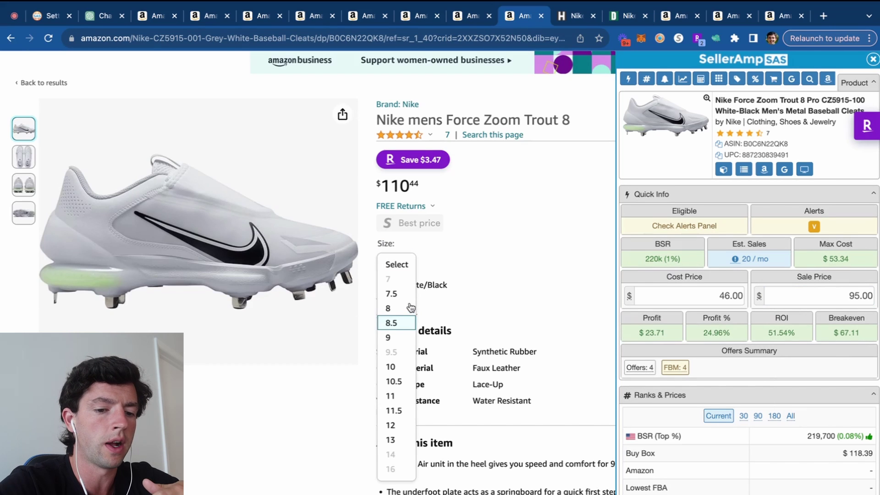
{"action": "left_click", "coordinate": [411, 307]}
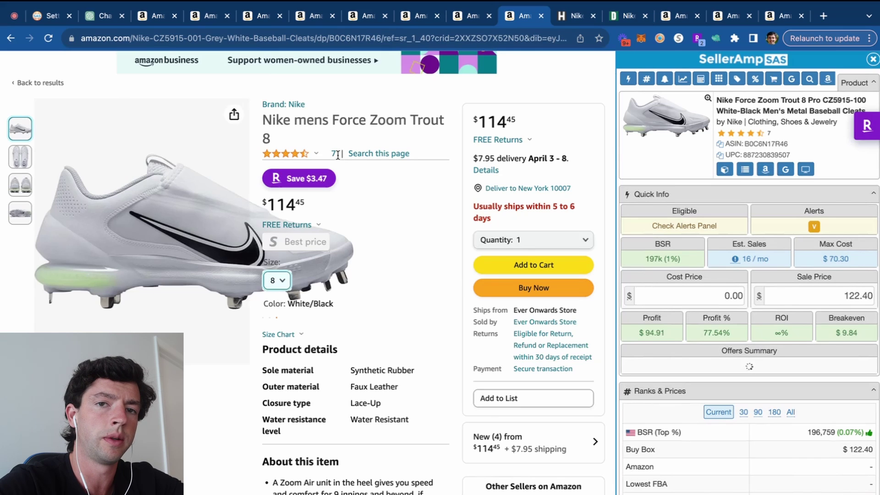
- On Dick's Sporting Goods, check cleat prices for sizes 8.5, 8.0, 11.5 and 12.0
{"action": "left_click", "coordinate": [592, 16]}
{"action": "left_click", "coordinate": [584, 15]}
{"action": "scroll", "coordinate": [579, 247], "scroll_direction": "down", "scroll_amount": 10}
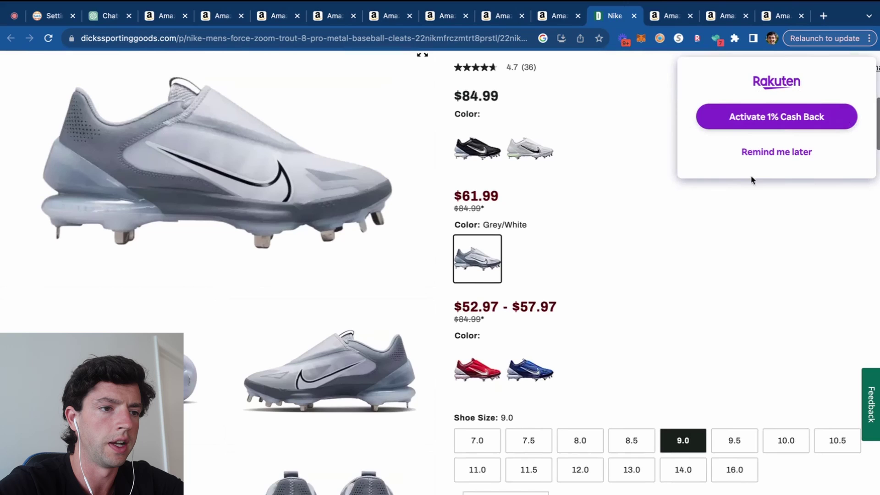
{"action": "left_click", "coordinate": [777, 154]}
{"action": "scroll", "coordinate": [710, 278], "scroll_direction": "down", "scroll_amount": 3}
{"action": "left_click", "coordinate": [614, 320]}
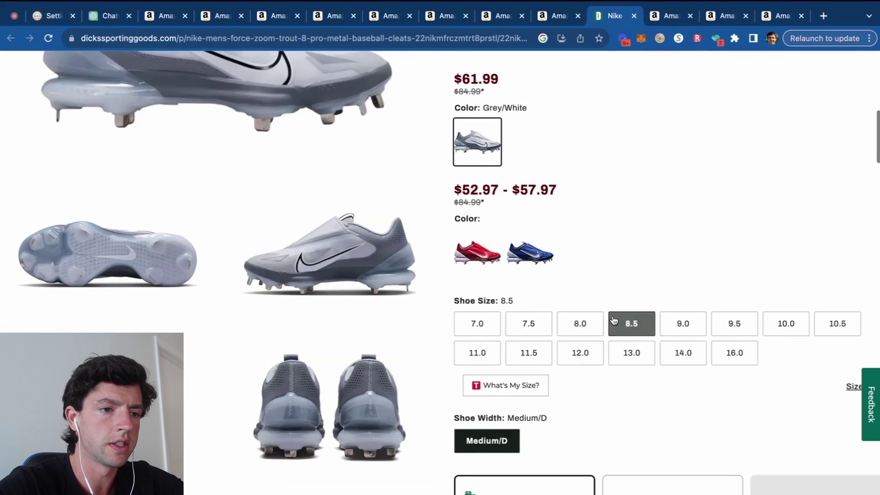
{"action": "left_click", "coordinate": [581, 324]}
{"action": "scroll", "coordinate": [586, 316], "scroll_direction": "down", "scroll_amount": 2}
{"action": "left_click", "coordinate": [547, 292]}
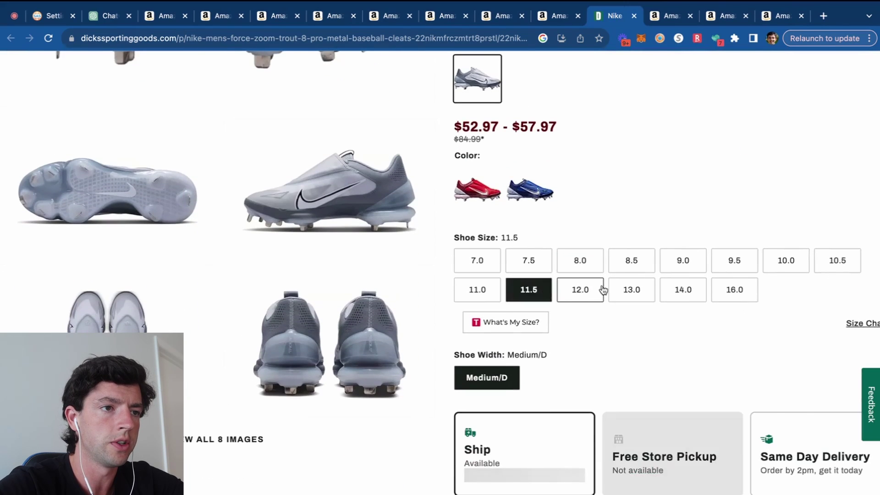
{"action": "left_click", "coordinate": [591, 290]}
{"action": "scroll", "coordinate": [601, 289], "scroll_direction": "up", "scroll_amount": 5}
- Review the Force Zoom Trout 8 variation prices, then close the cleat and Nike retailer tabs
{"action": "left_click", "coordinate": [553, 17]}
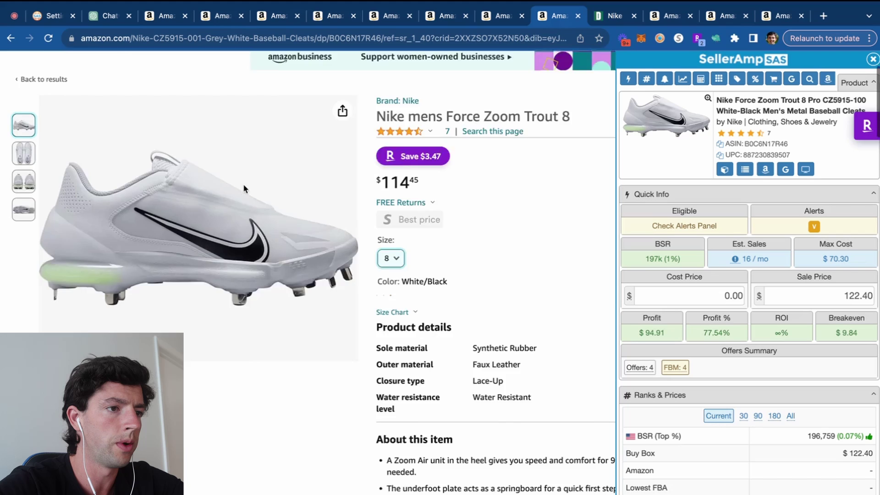
{"action": "scroll", "coordinate": [230, 230], "scroll_direction": "down", "scroll_amount": 5}
{"action": "left_click", "coordinate": [189, 114]}
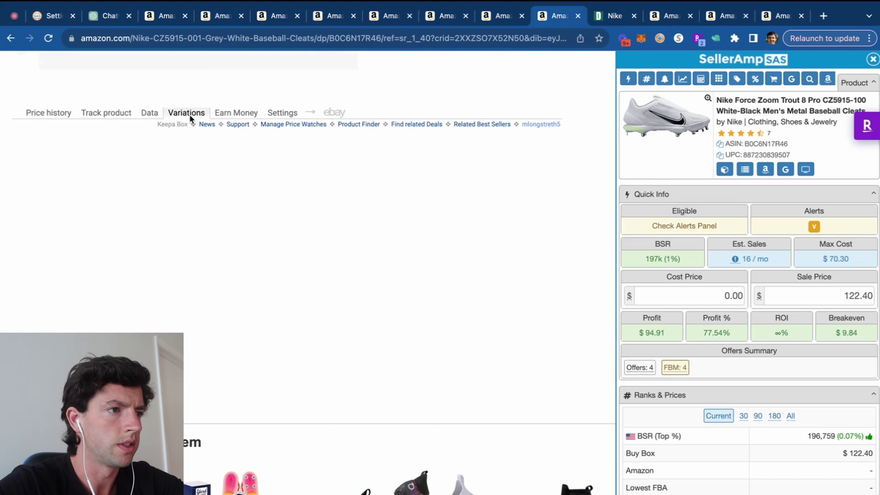
{"action": "scroll", "coordinate": [237, 224], "scroll_direction": "down", "scroll_amount": 15}
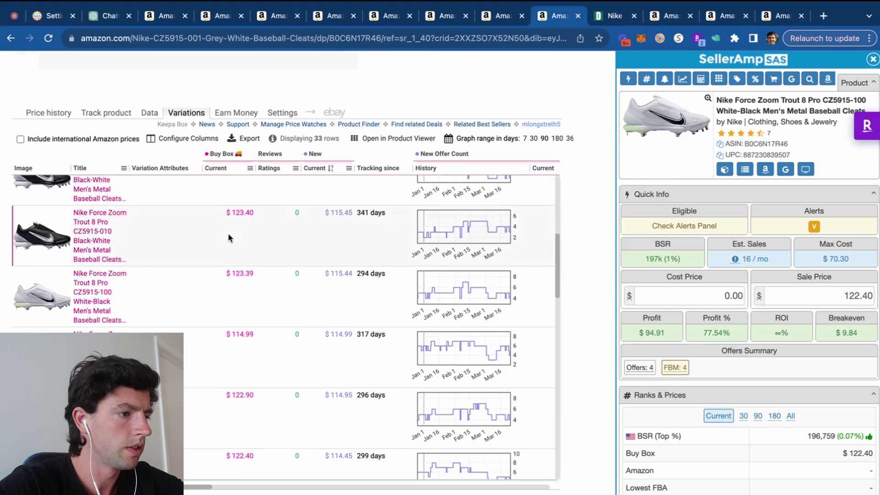
{"action": "scroll", "coordinate": [228, 237], "scroll_direction": "down", "scroll_amount": 10}
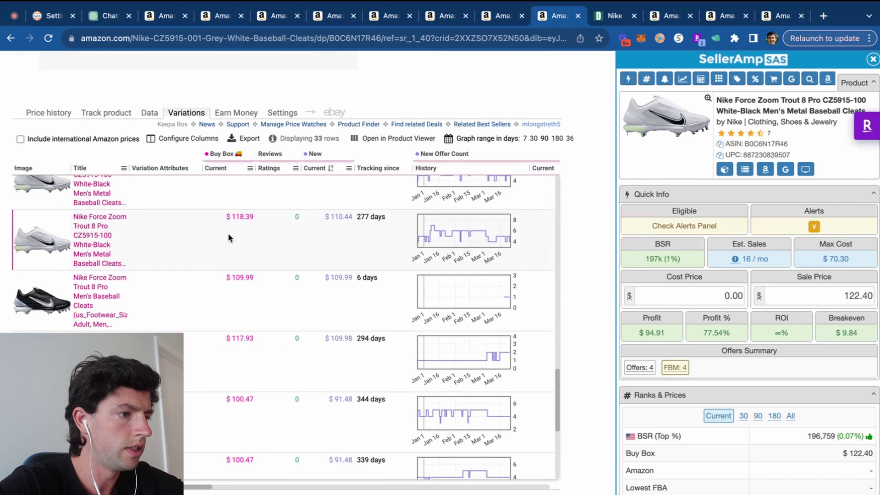
{"action": "scroll", "coordinate": [1, 288], "scroll_direction": "up", "scroll_amount": 5}
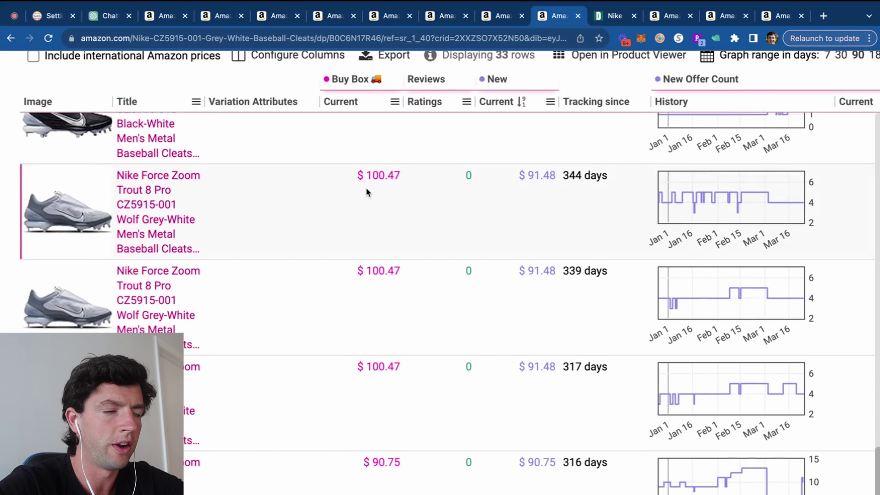
{"action": "left_click", "coordinate": [576, 17]}
{"action": "left_click", "coordinate": [576, 16]}
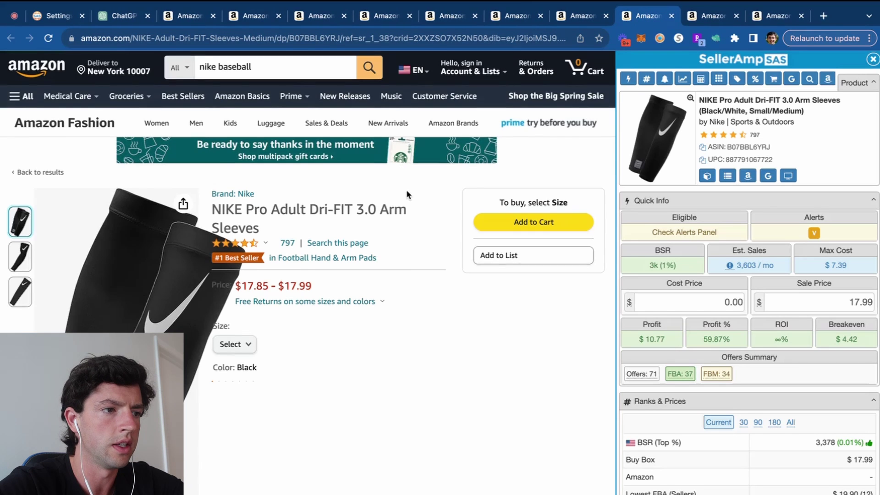
- Show a year of the arm sleeves' price history and search their title on Google
{"action": "scroll", "coordinate": [406, 189], "scroll_direction": "down", "scroll_amount": 8}
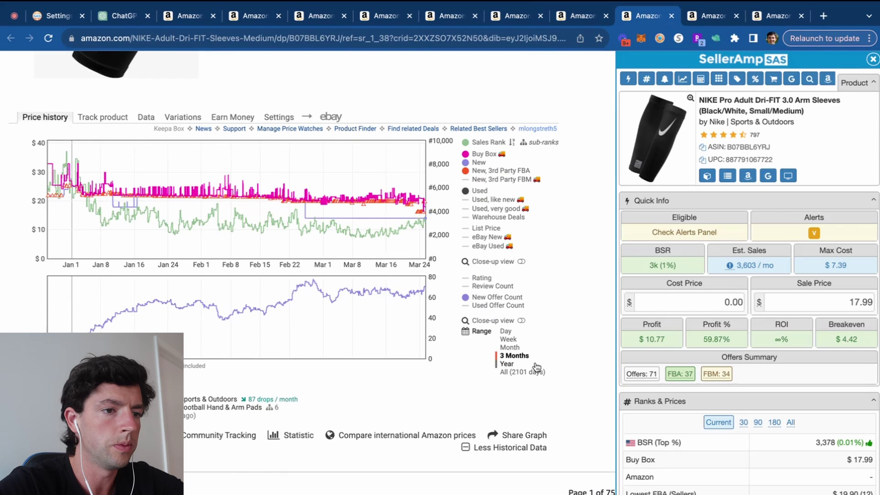
{"action": "left_click", "coordinate": [516, 365]}
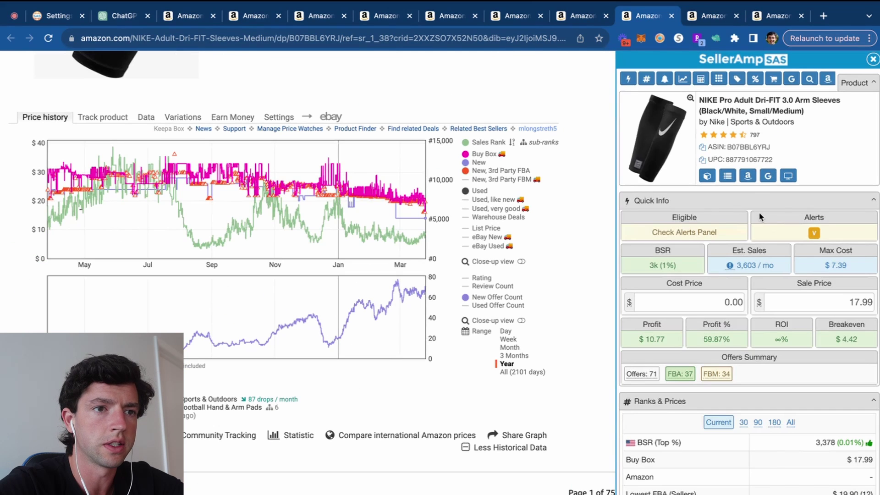
{"action": "left_click", "coordinate": [767, 176]}
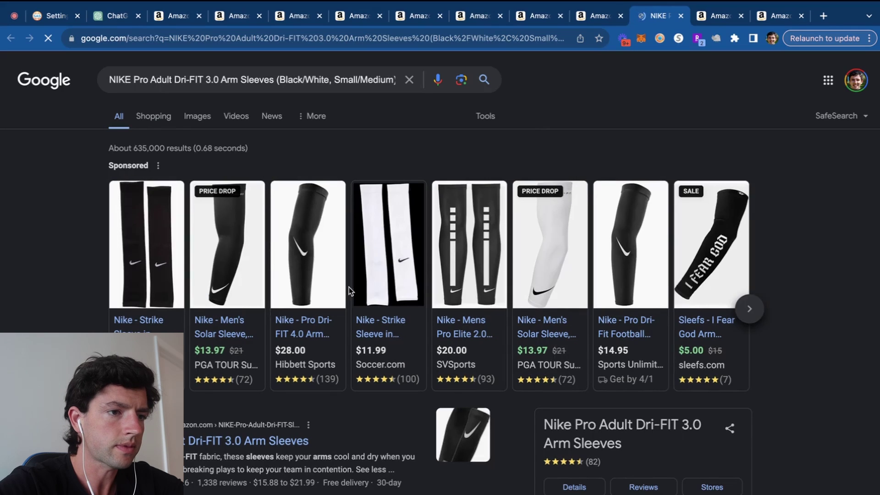
- Enter a 14.00 cost price for the arm sleeves, then close that listing
{"action": "left_click", "coordinate": [593, 19]}
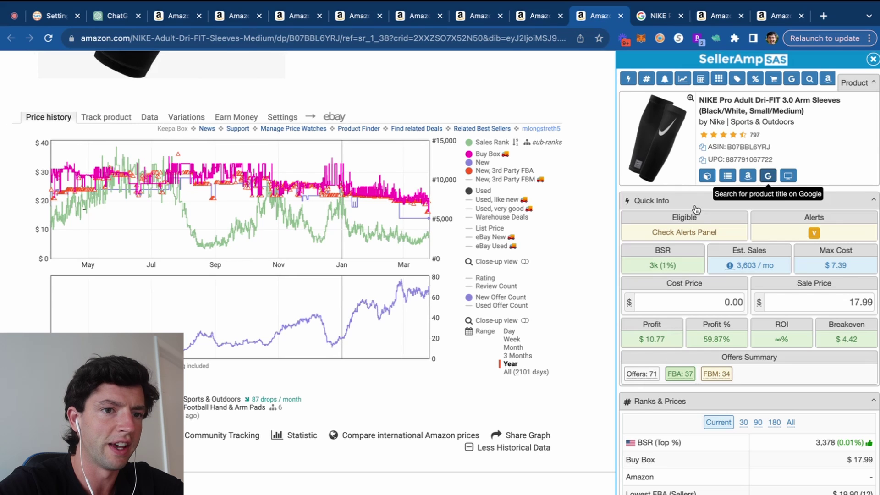
{"action": "double_click", "coordinate": [715, 299]}
{"action": "type", "text": "14"}
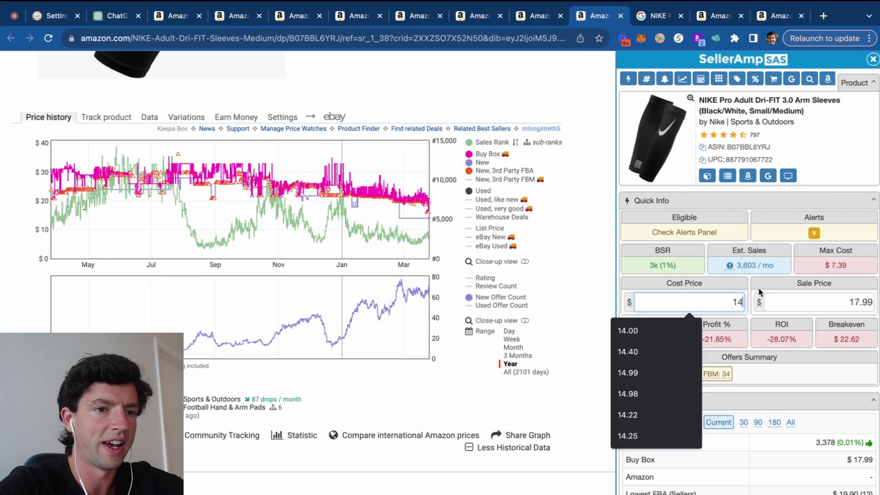
{"action": "left_click", "coordinate": [762, 284]}
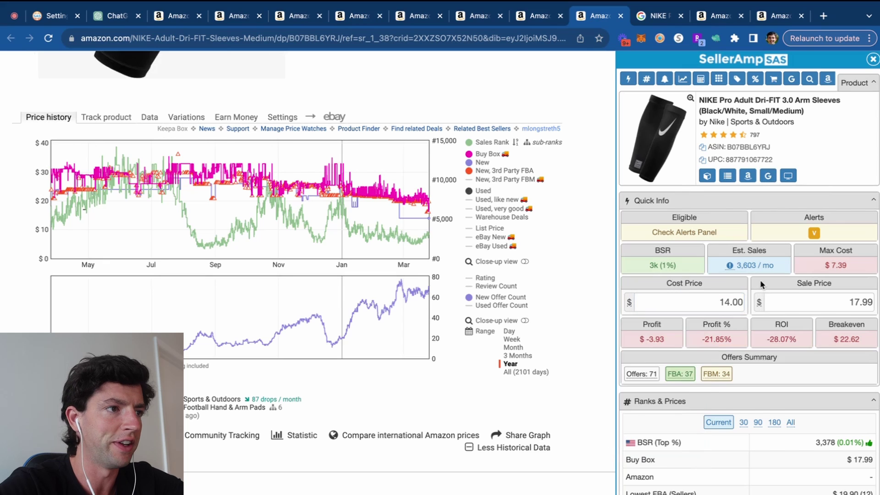
{"action": "left_click", "coordinate": [620, 16]}
- Show the pants' yearly price history with the 3rd Party FBA and Buy Box lines on
{"action": "left_click", "coordinate": [621, 16]}
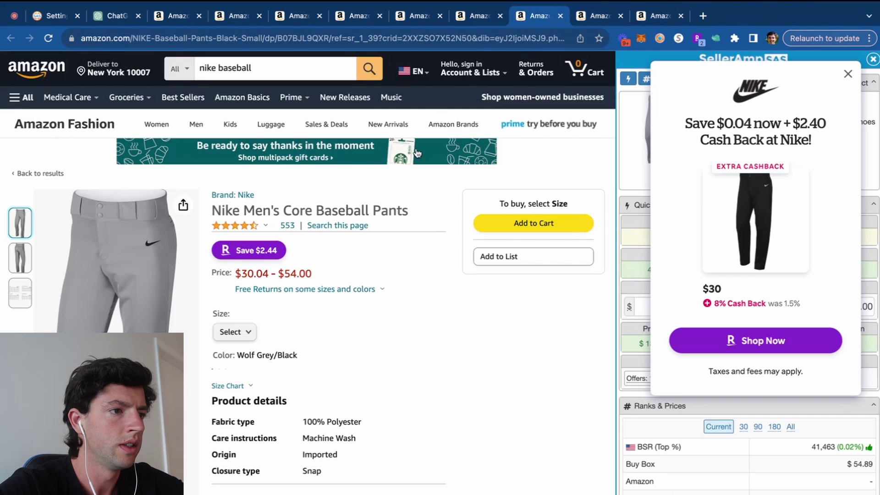
{"action": "left_click", "coordinate": [848, 74]}
{"action": "scroll", "coordinate": [350, 202], "scroll_direction": "down", "scroll_amount": 9}
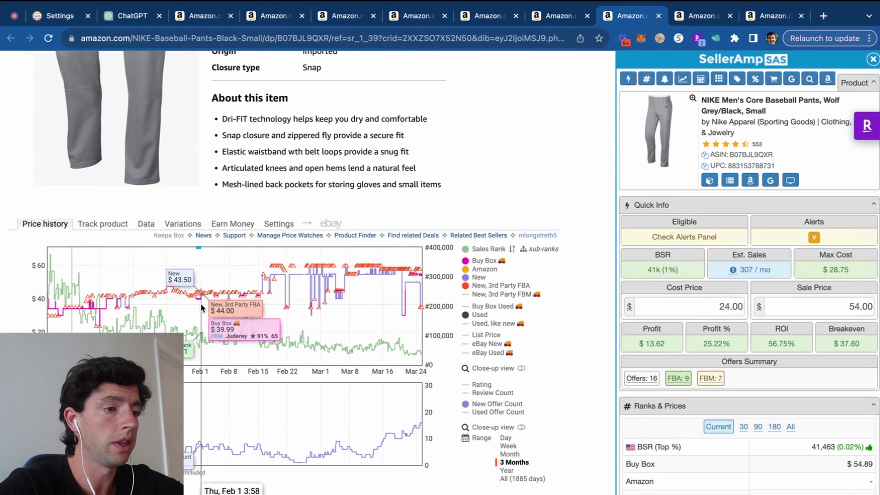
{"action": "left_click", "coordinate": [507, 470]}
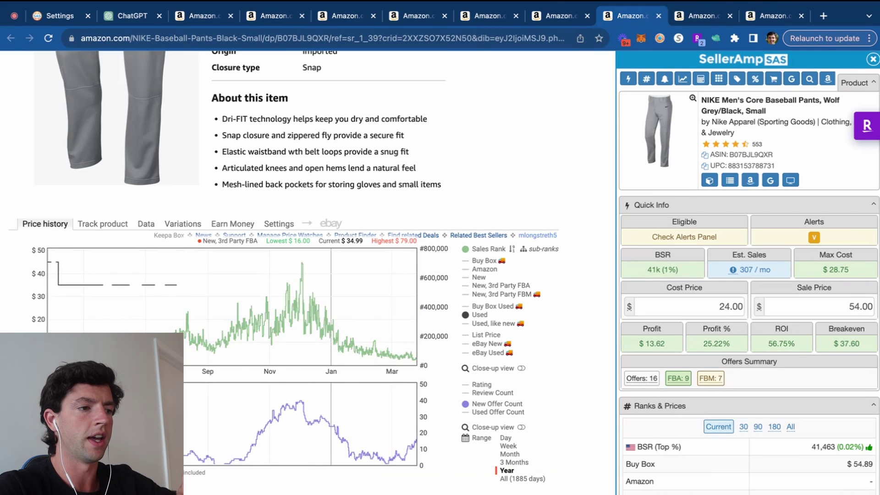
{"action": "key", "text": "super+equal"}
{"action": "key", "text": "super+equal"}
{"action": "key", "text": "super+equal"}
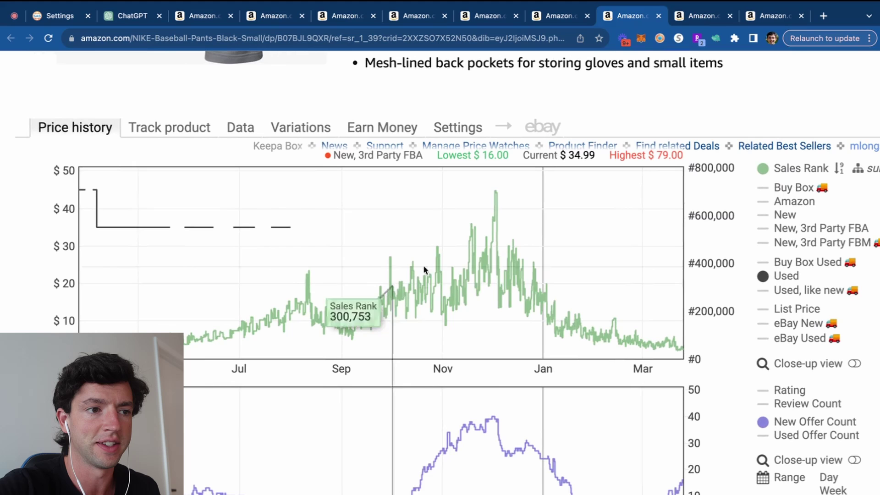
{"action": "left_click", "coordinate": [783, 229]}
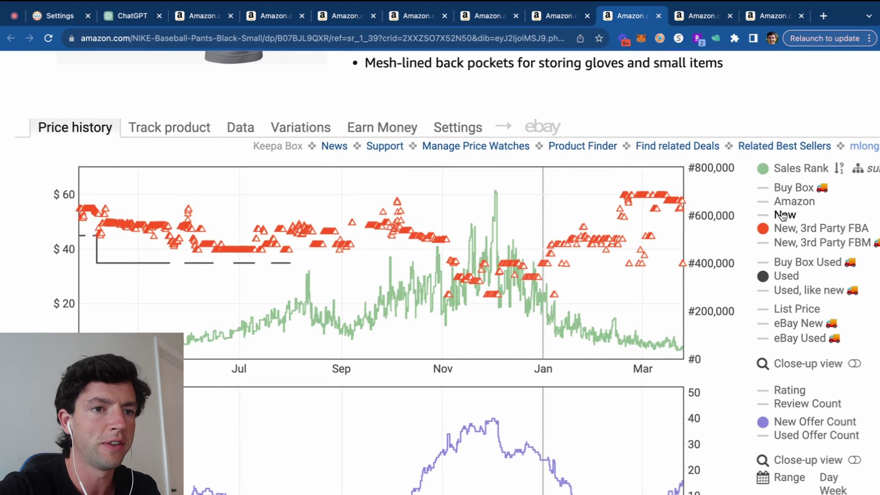
{"action": "left_click", "coordinate": [782, 187]}
{"action": "key", "text": "super+minus"}
{"action": "key", "text": "super+minus"}
{"action": "key", "text": "super+minus"}
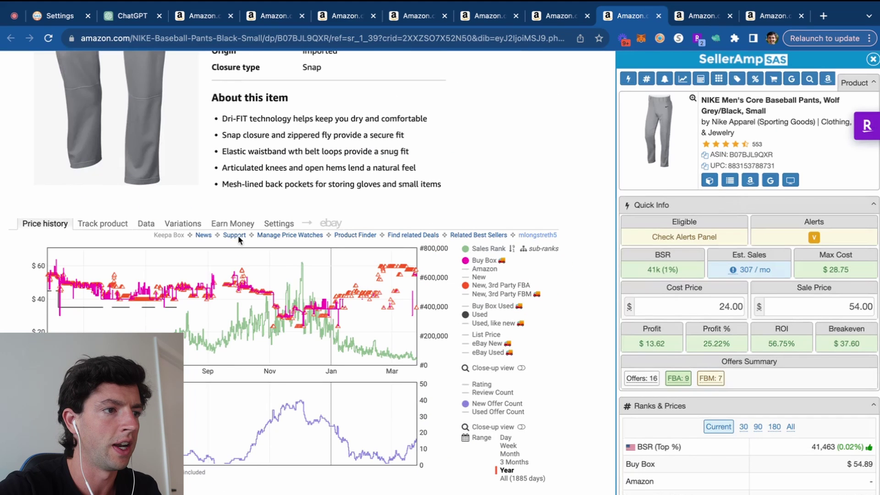
- Review the pants' variations table and search their title on Google
{"action": "left_click", "coordinate": [183, 223]}
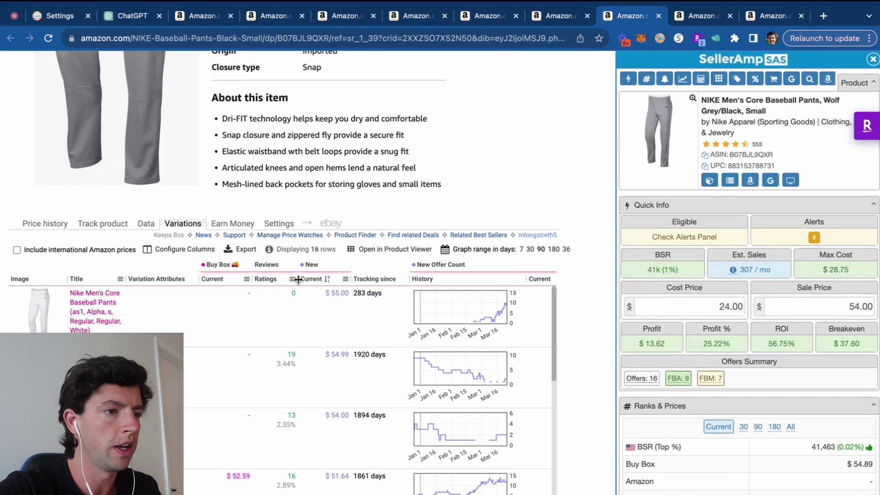
{"action": "key", "text": "super+plus"}
{"action": "key", "text": "super+plus"}
{"action": "key", "text": "super+plus"}
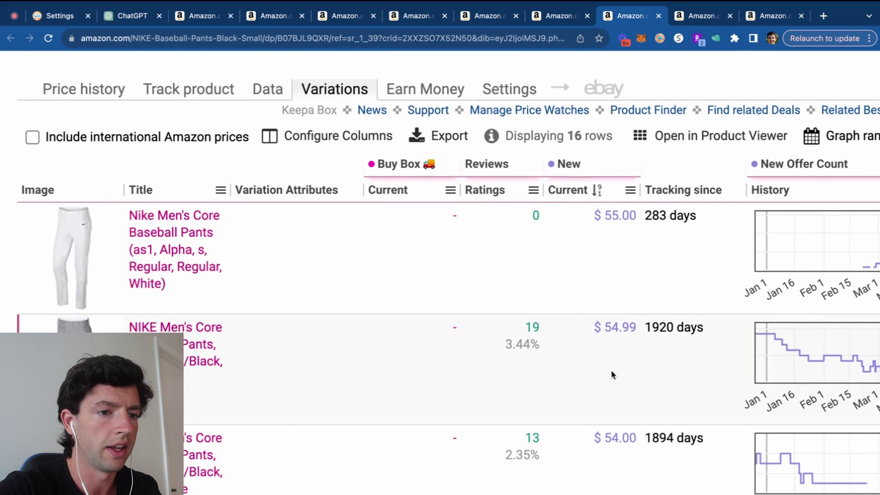
{"action": "key", "text": "super+minus"}
{"action": "key", "text": "super+minus"}
{"action": "key", "text": "super+minus"}
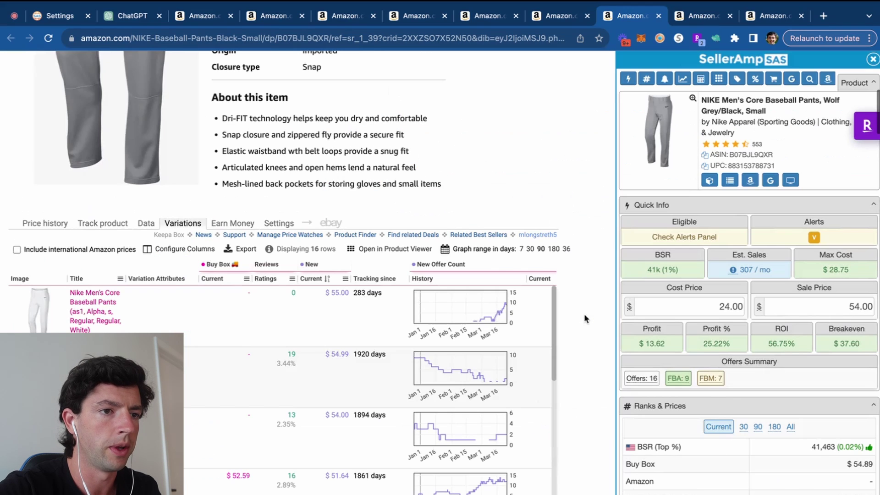
{"action": "left_click", "coordinate": [770, 180]}
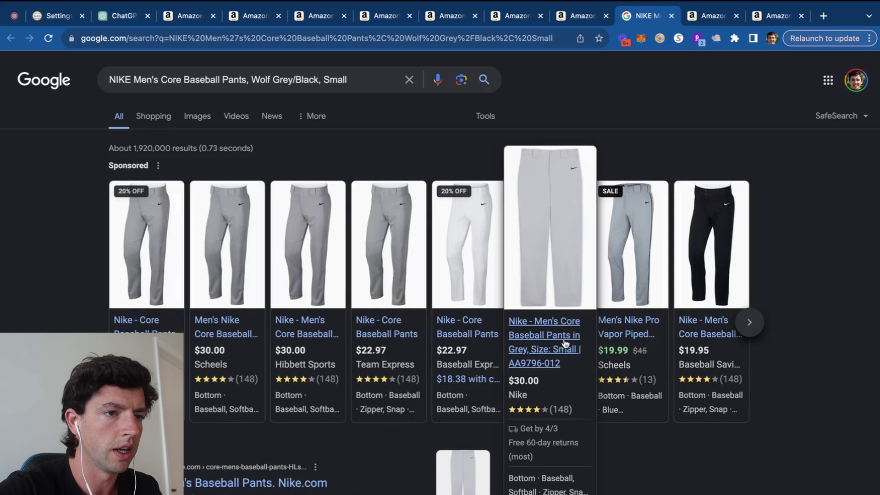
- Check the Nike, 20% OFF and Baseball Express ($22.97) pants listings, then return to Amazon
{"action": "left_click", "coordinate": [540, 352]}
{"action": "left_click", "coordinate": [582, 15]}
{"action": "left_click", "coordinate": [459, 339]}
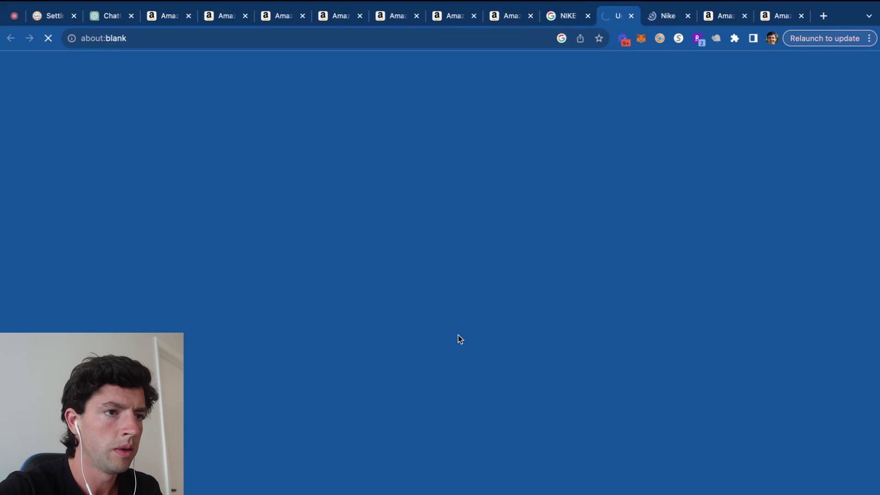
{"action": "left_click", "coordinate": [564, 19]}
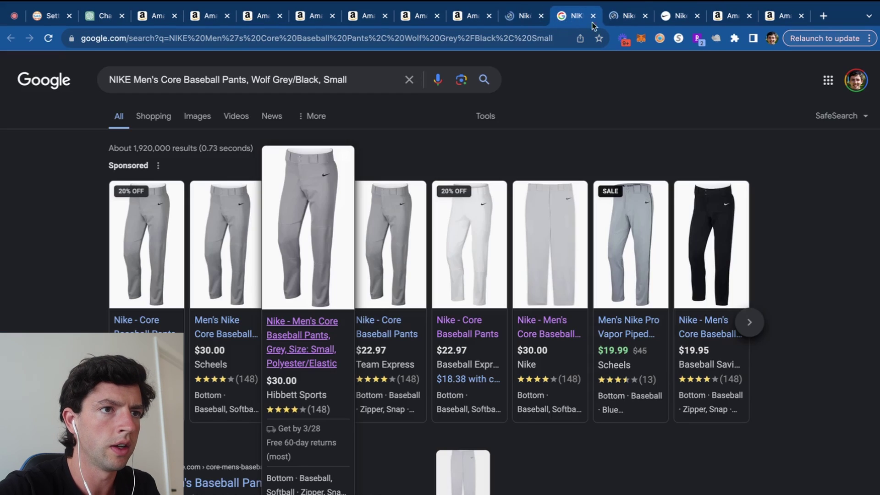
{"action": "left_click", "coordinate": [623, 18]}
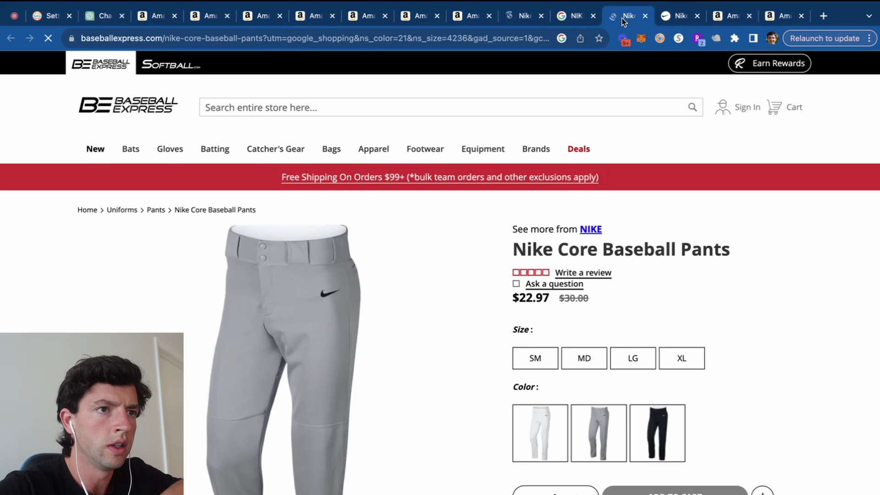
{"action": "scroll", "coordinate": [544, 379], "scroll_direction": "down", "scroll_amount": 2}
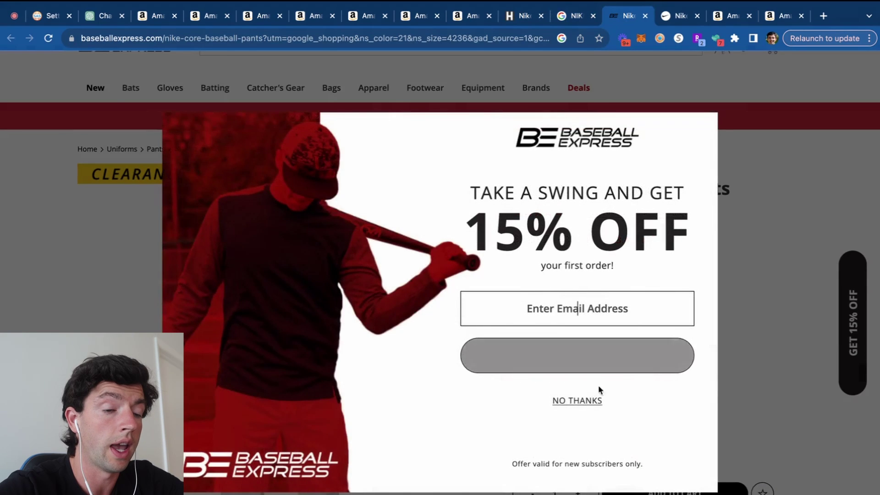
{"action": "left_click", "coordinate": [577, 400]}
{"action": "left_click", "coordinate": [471, 21]}
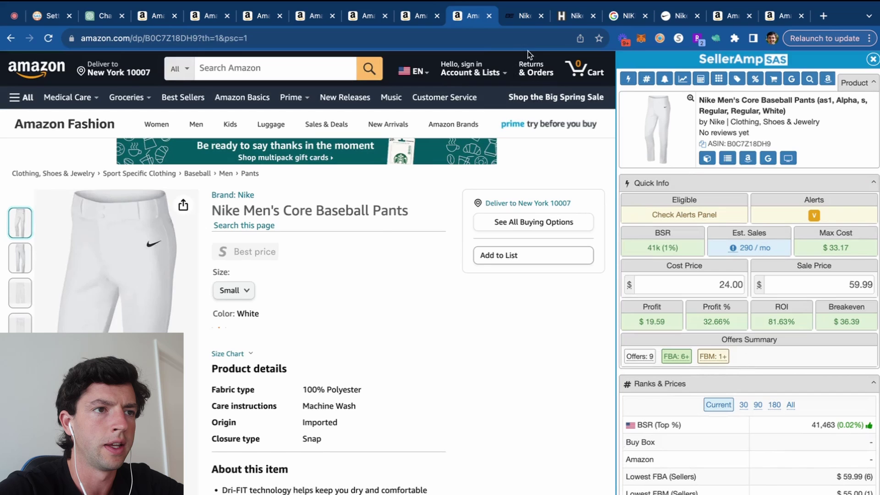
- Enter the Baseball Express price of 22.97 as the white pants' cost
{"action": "left_click", "coordinate": [513, 20]}
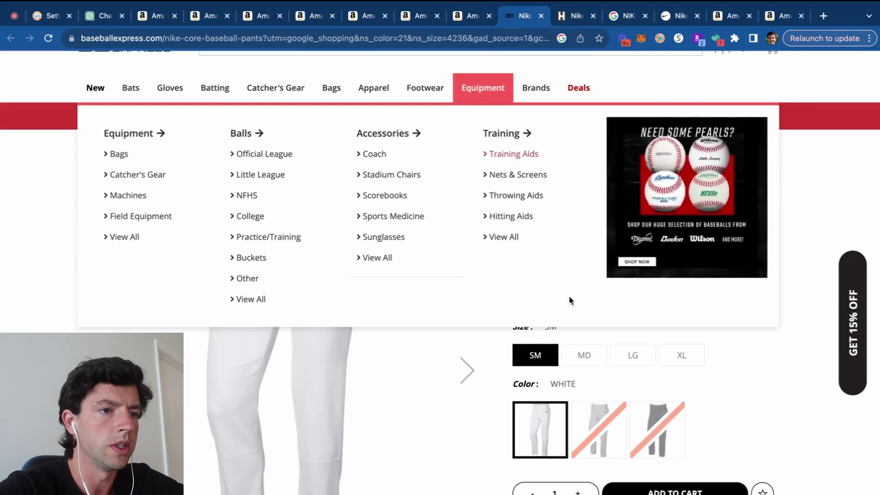
{"action": "key", "text": "ctrl+shift+Tab"}
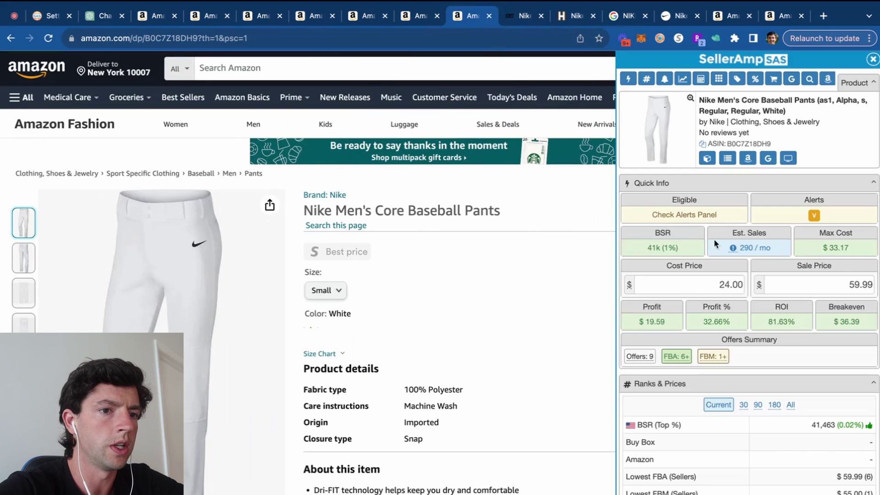
{"action": "left_click", "coordinate": [697, 281]}
{"action": "key", "text": "ctrl+a"}
{"action": "key", "text": "BackSpace"}
{"action": "type", "text": "22.97"}
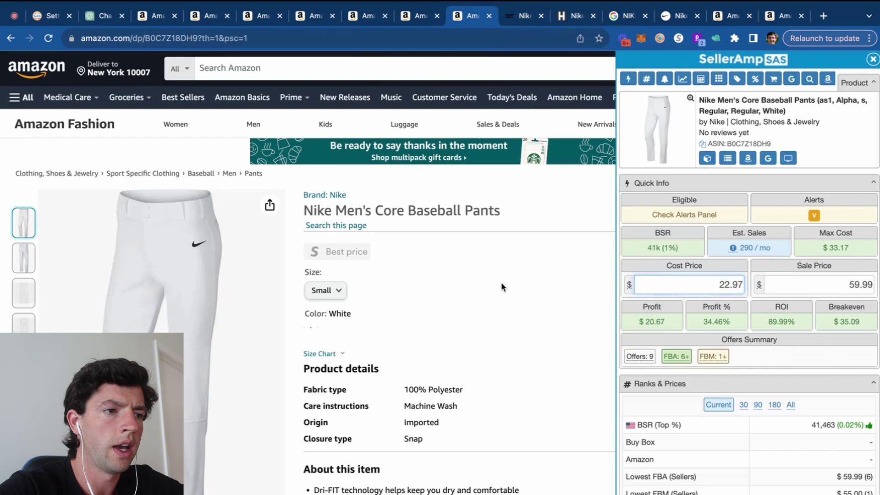
- Reopen the SellerAmp profit panel and view the pants' full price history
{"action": "left_click", "coordinate": [872, 64]}
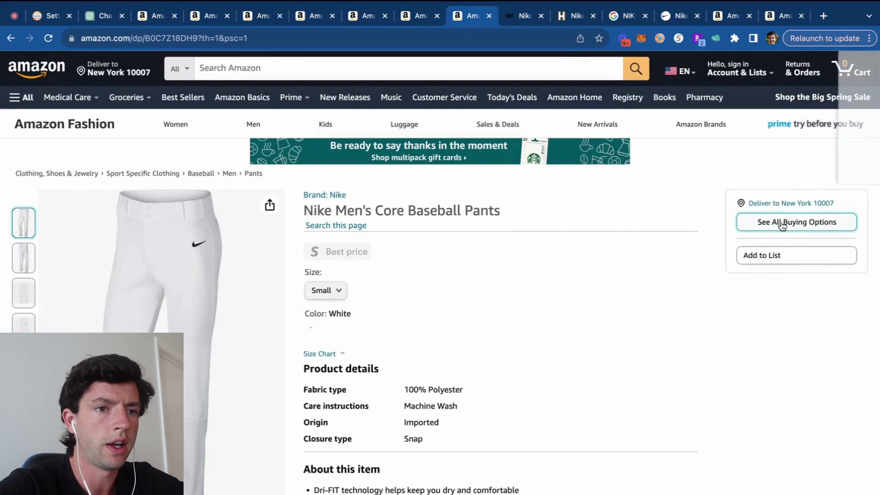
{"action": "scroll", "coordinate": [566, 243], "scroll_direction": "down", "scroll_amount": 10}
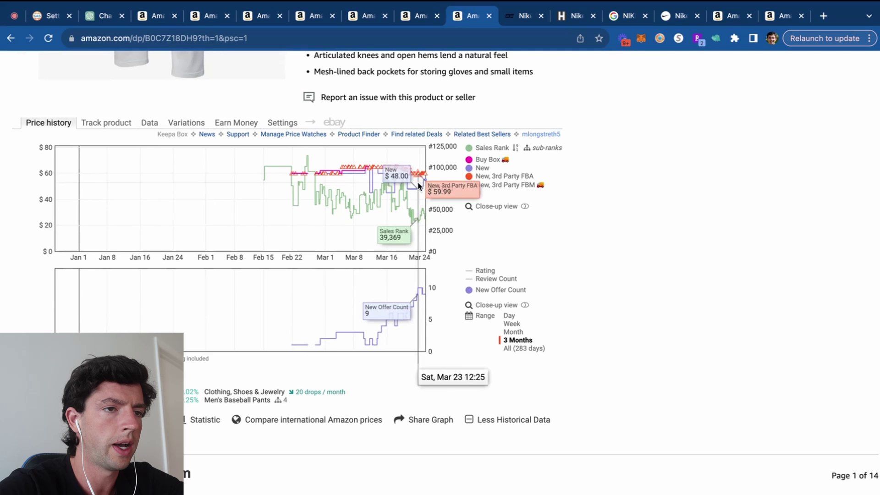
{"action": "left_click", "coordinate": [660, 38]}
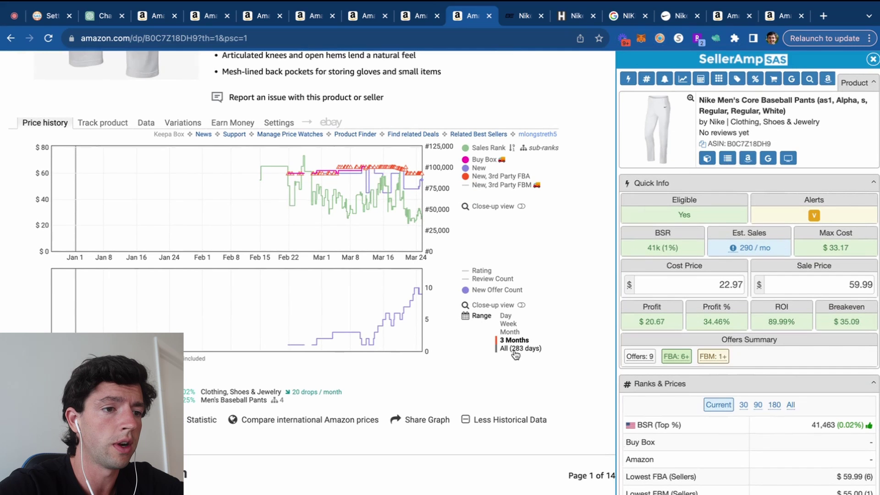
{"action": "left_click", "coordinate": [521, 348]}
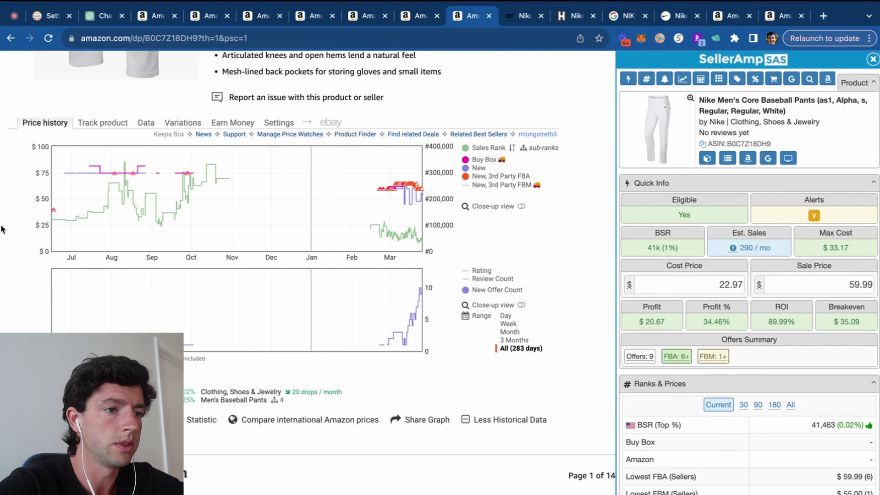
{"action": "scroll", "coordinate": [3, 229], "scroll_direction": "up", "scroll_amount": 5}
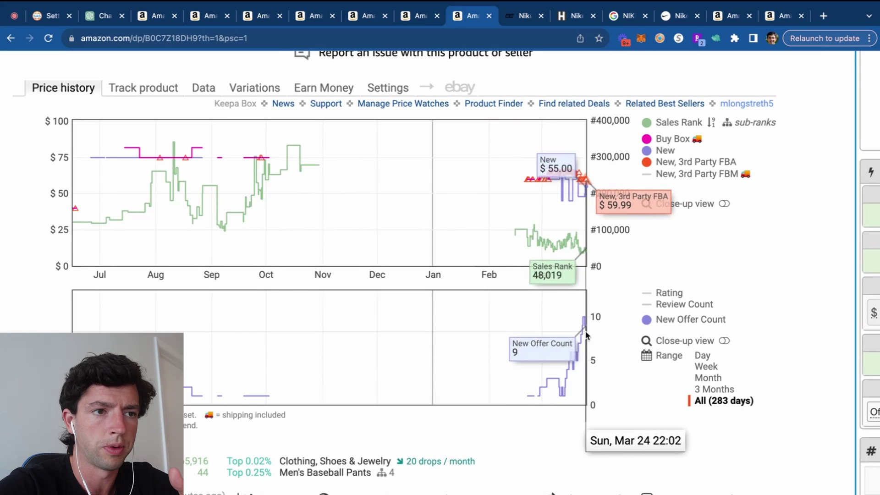
{"action": "scroll", "coordinate": [586, 336], "scroll_direction": "down", "scroll_amount": 5}
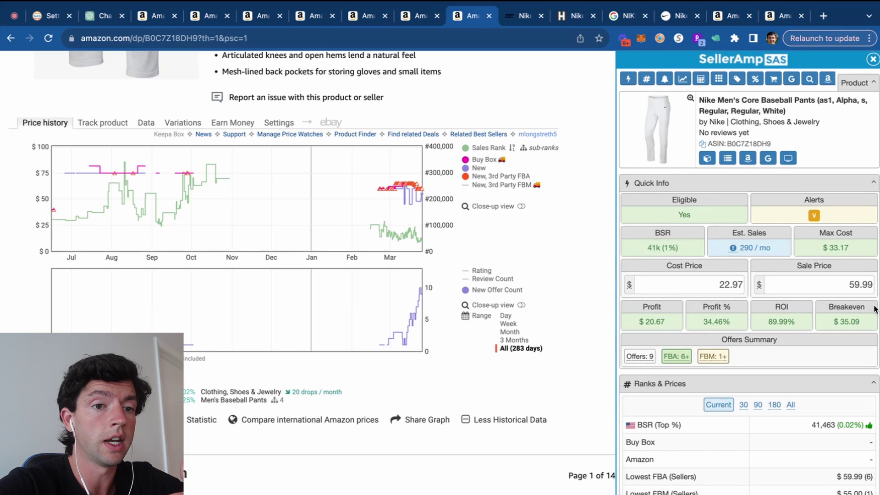
- Set the sale price to 48.00, then close the Nike pants Amazon listing
{"action": "left_click", "coordinate": [830, 285]}
{"action": "type", "text": "48"}
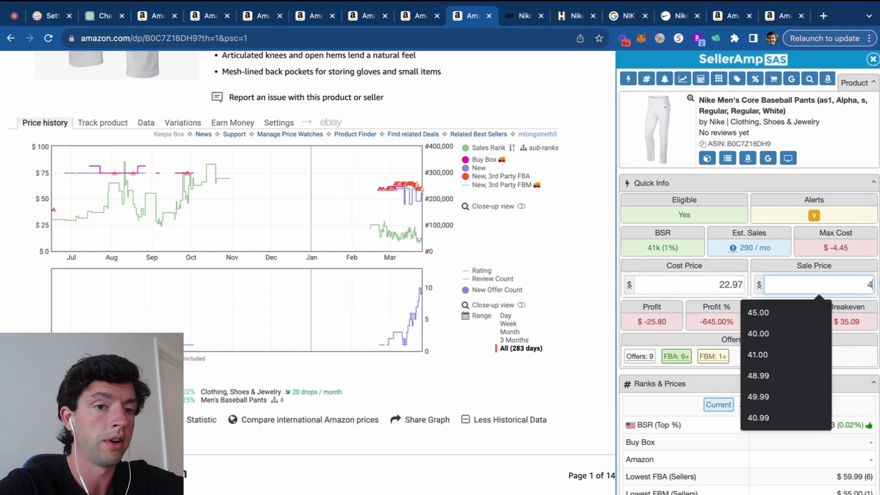
{"action": "left_click", "coordinate": [857, 267]}
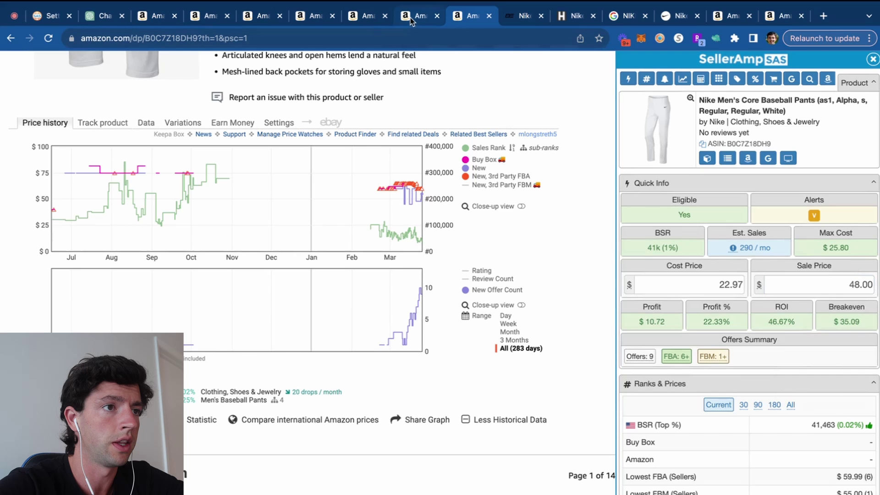
{"action": "left_click", "coordinate": [489, 17]}
{"action": "left_click", "coordinate": [489, 16]}
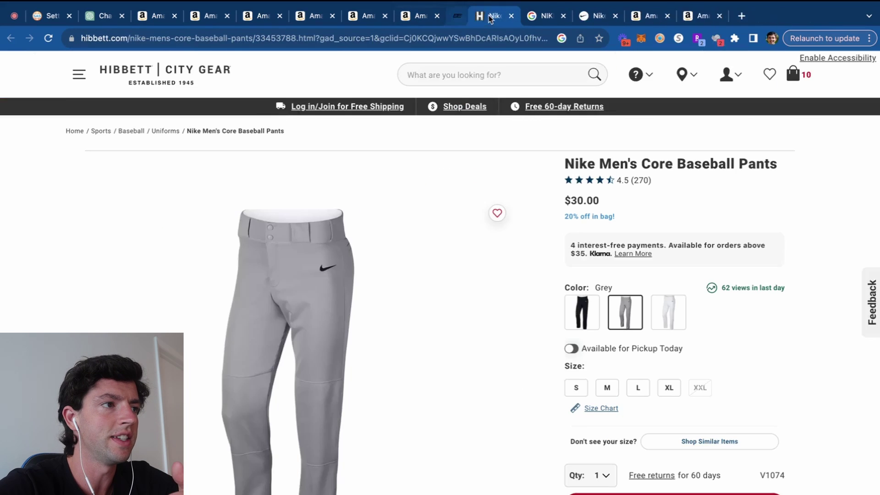
- Read through ChatGPT's top baseball brands list, then go to the Nike Baseball Belt listing
{"action": "left_click", "coordinate": [103, 16]}
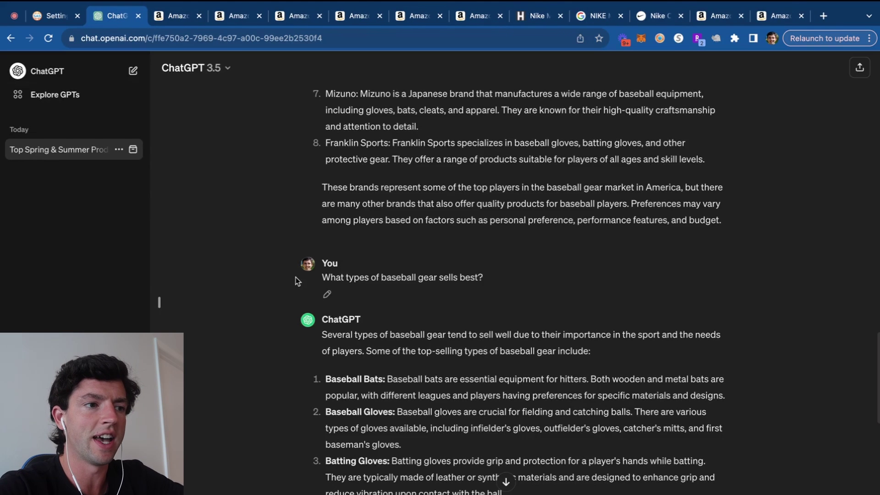
{"action": "scroll", "coordinate": [360, 304], "scroll_direction": "down", "scroll_amount": 2}
{"action": "scroll", "coordinate": [360, 304], "scroll_direction": "up", "scroll_amount": 8}
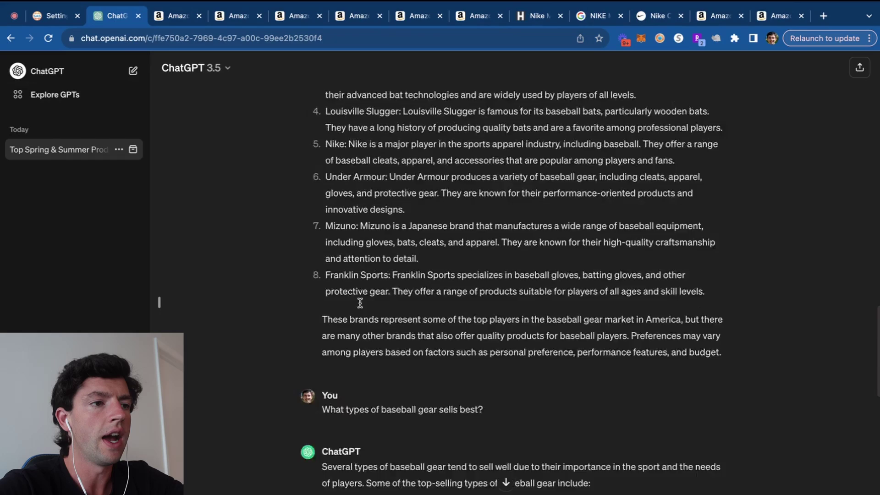
{"action": "scroll", "coordinate": [360, 304], "scroll_direction": "down", "scroll_amount": 1}
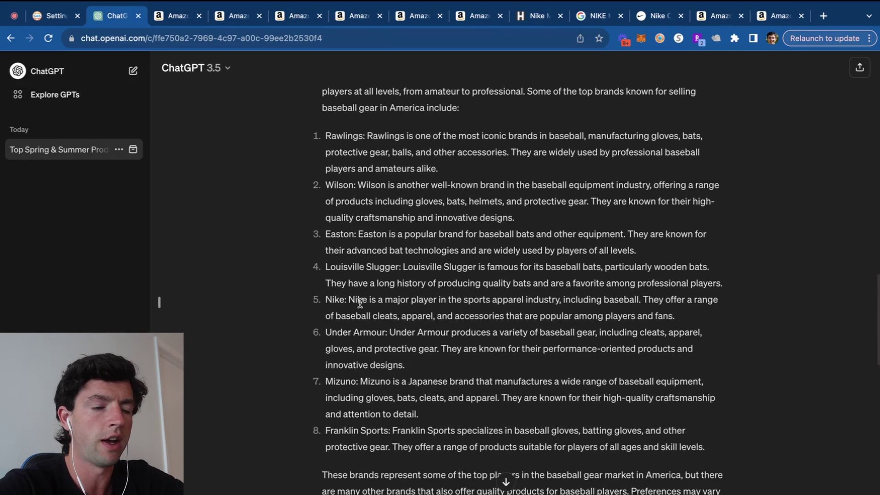
{"action": "scroll", "coordinate": [508, 246], "scroll_direction": "down", "scroll_amount": 15}
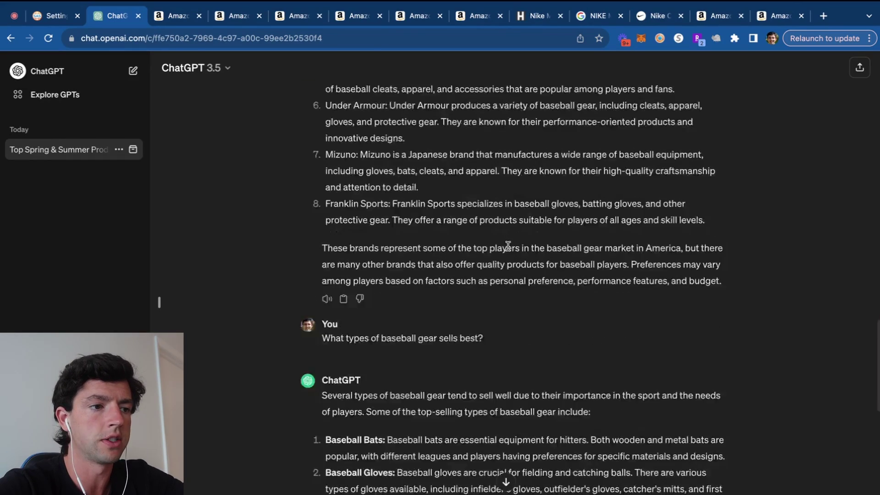
{"action": "left_click", "coordinate": [480, 17]}
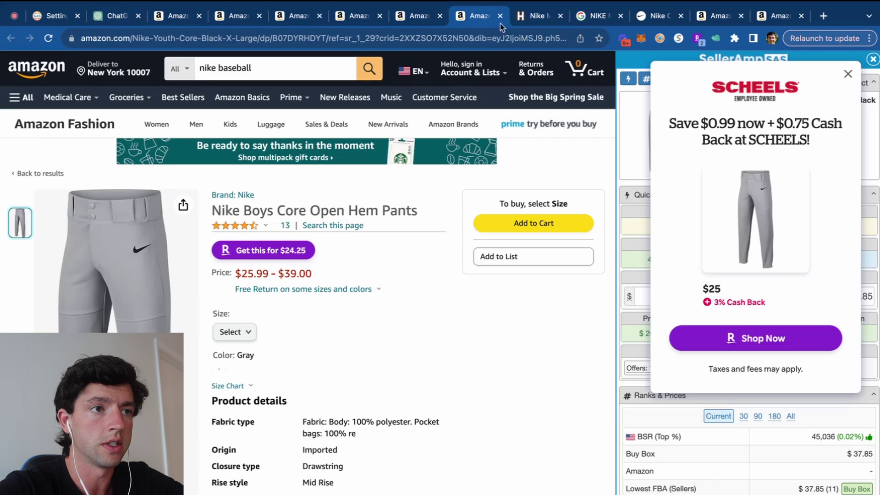
{"action": "left_click", "coordinate": [443, 22]}
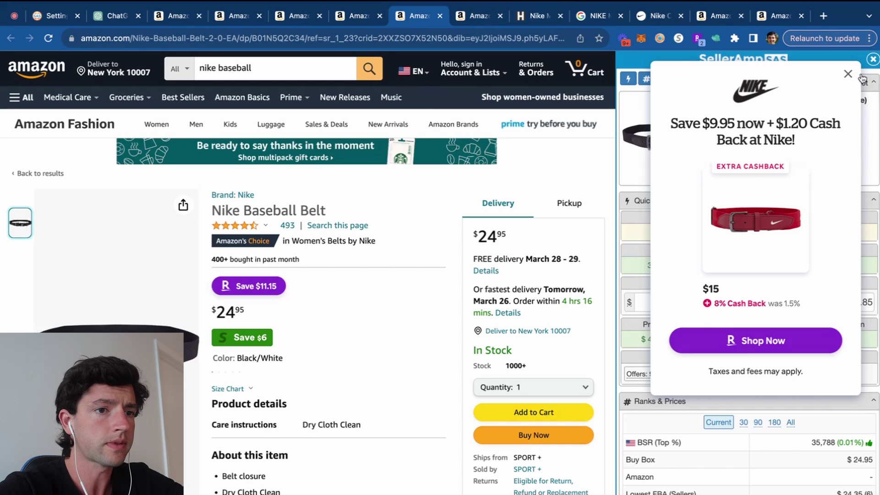
- Dismiss the cashback popup, delete the belt's 11.25 cost price, and search its title on Google
{"action": "left_click", "coordinate": [848, 73]}
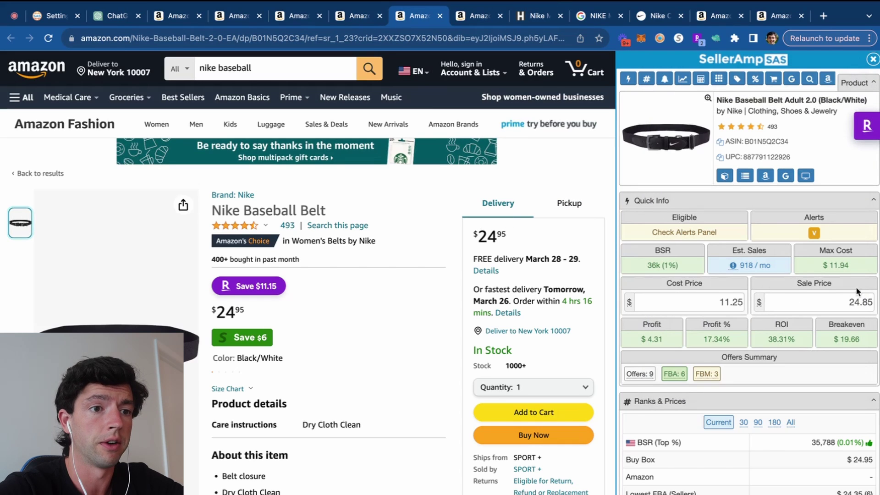
{"action": "left_click", "coordinate": [707, 300]}
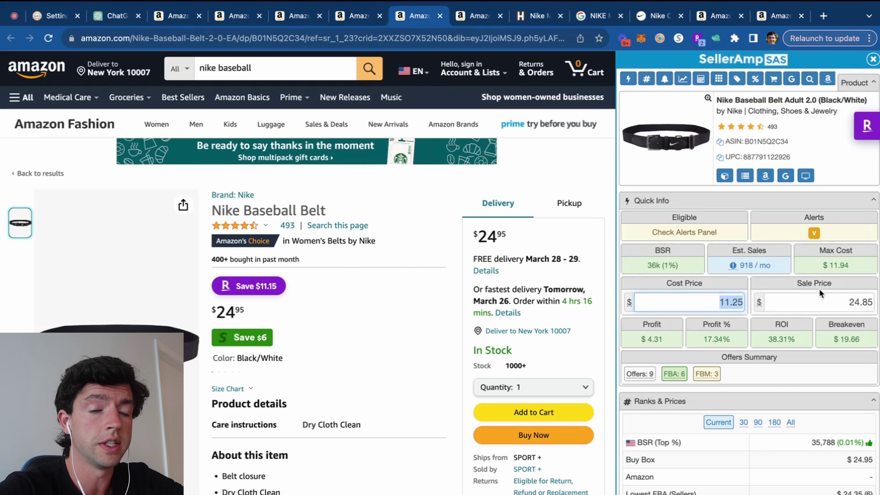
{"action": "key", "text": "BackSpace"}
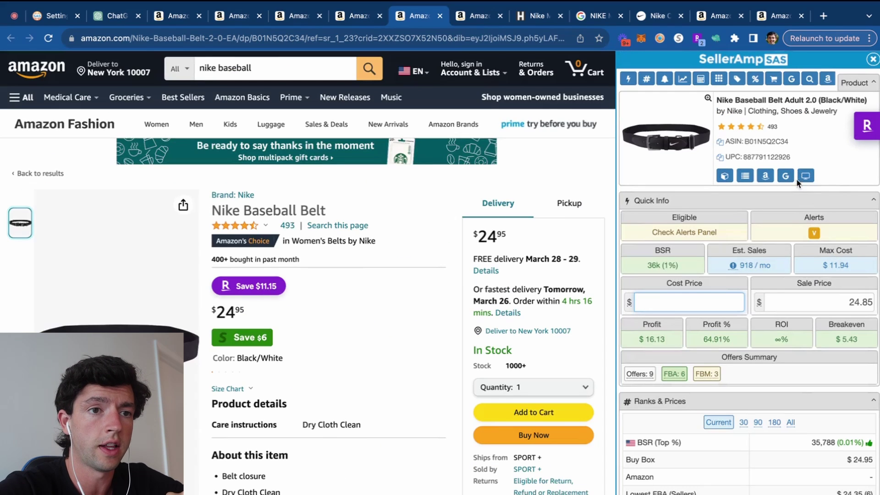
{"action": "left_click", "coordinate": [786, 176]}
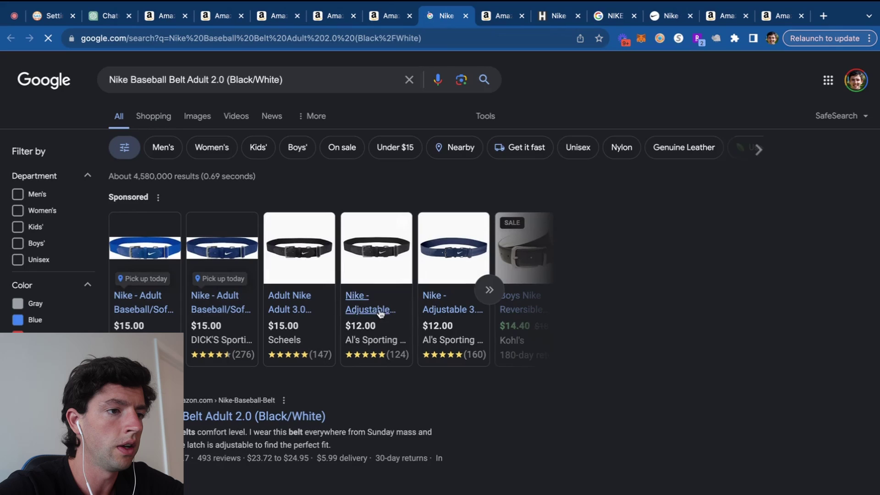
- Expand the sponsored belt offers and open Al's Sporting Goods' $12.00 Nike Adjustable Belt 3.0
{"action": "mouse_move", "coordinate": [376, 312]}
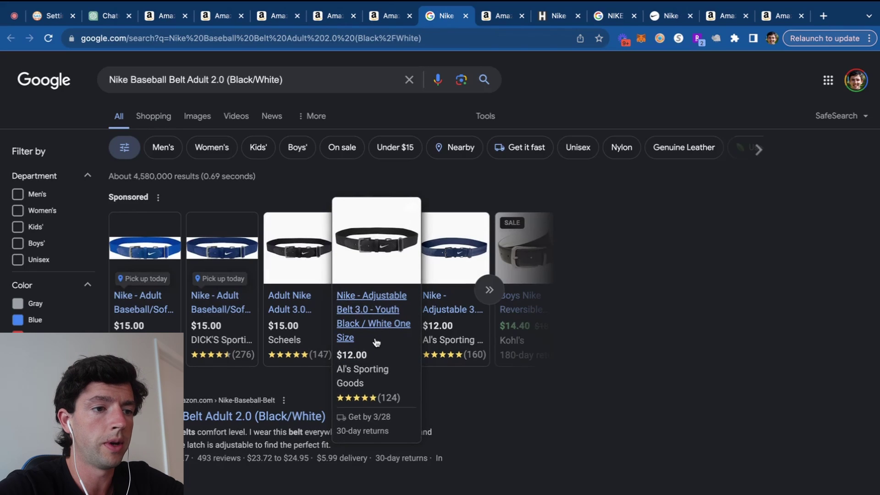
{"action": "left_click", "coordinate": [490, 290]}
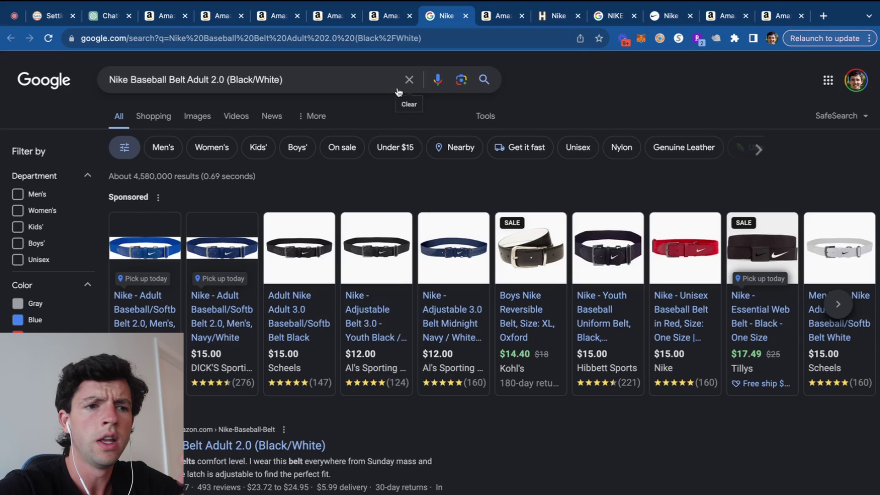
{"action": "left_click", "coordinate": [376, 257]}
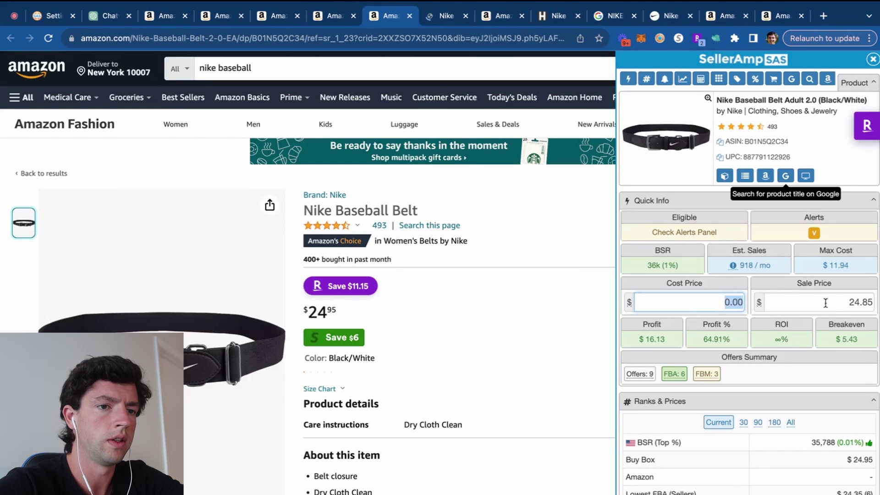
- Enter an 11.99 belt cost price for $3.54 profit, then view the Al's Sporting Goods belt page
{"action": "type", "text": "11.99"}
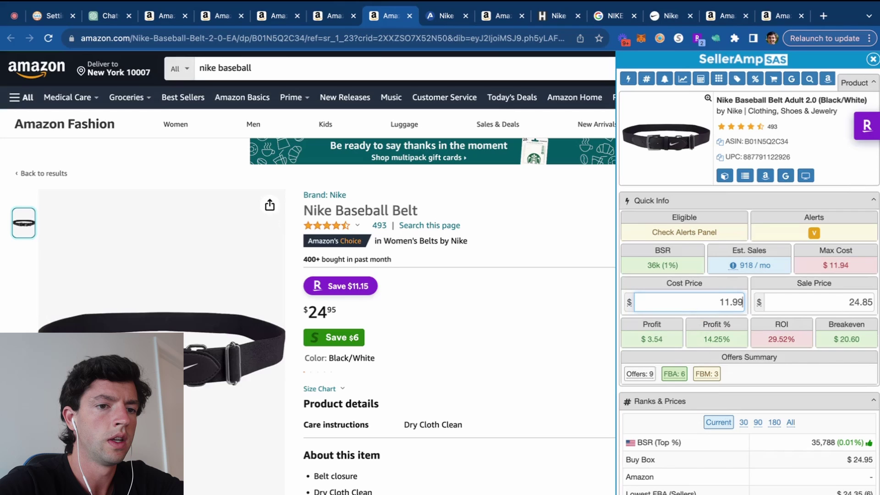
{"action": "scroll", "coordinate": [603, 282], "scroll_direction": "down", "scroll_amount": 15}
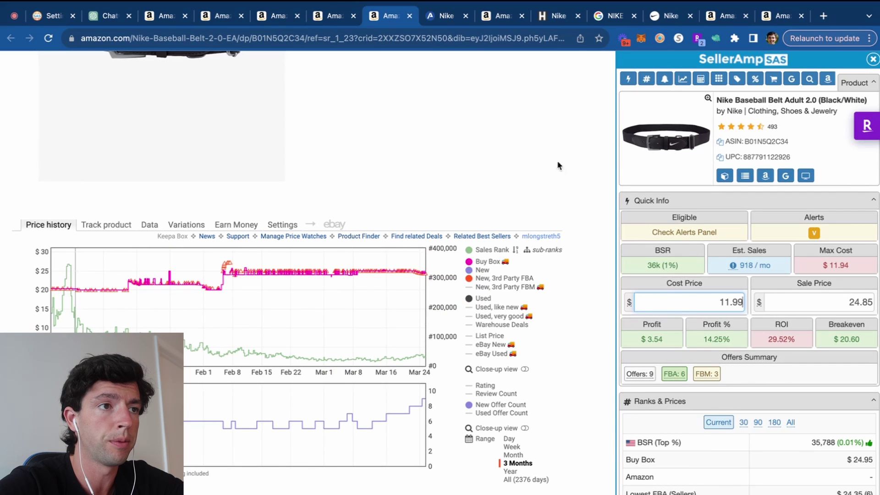
{"action": "left_click", "coordinate": [443, 19]}
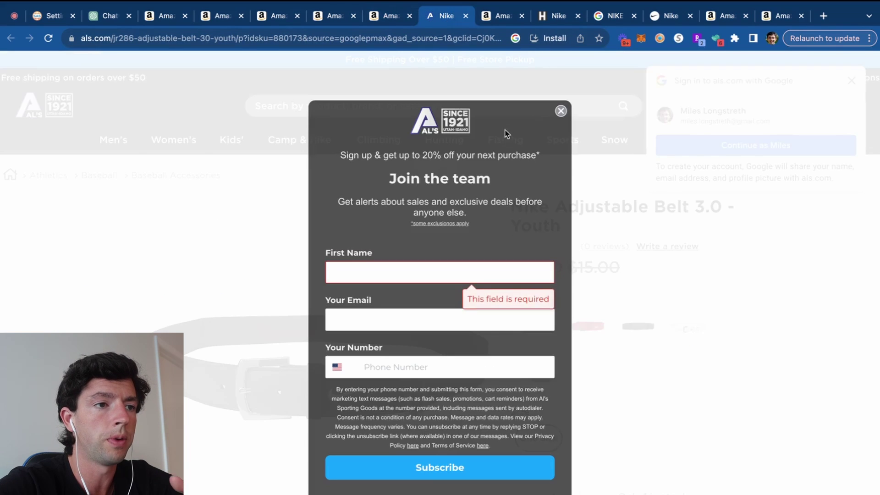
- Close Al's sign-up and Google sign-in pop-ups to see the $12.00 youth belt, then return to Amazon
{"action": "scroll", "coordinate": [497, 119], "scroll_direction": "up", "scroll_amount": 3}
{"action": "scroll", "coordinate": [496, 119], "scroll_direction": "down", "scroll_amount": 3}
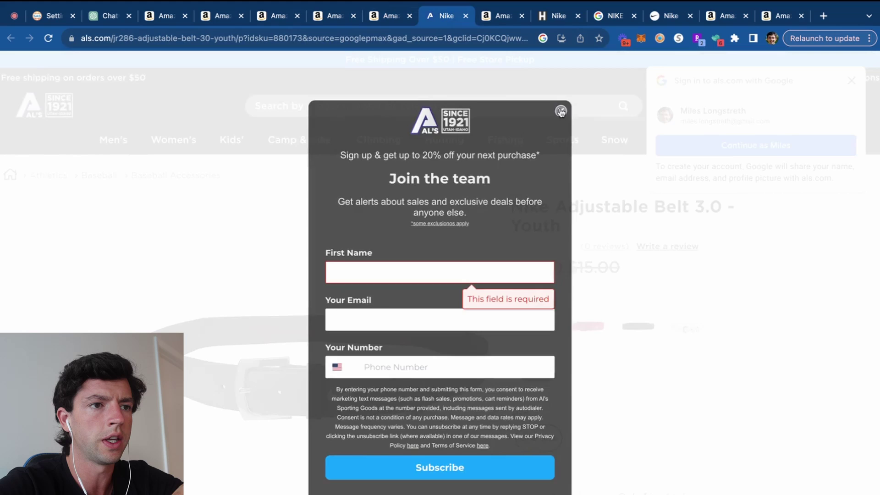
{"action": "left_click", "coordinate": [561, 111]}
{"action": "left_click", "coordinate": [852, 82]}
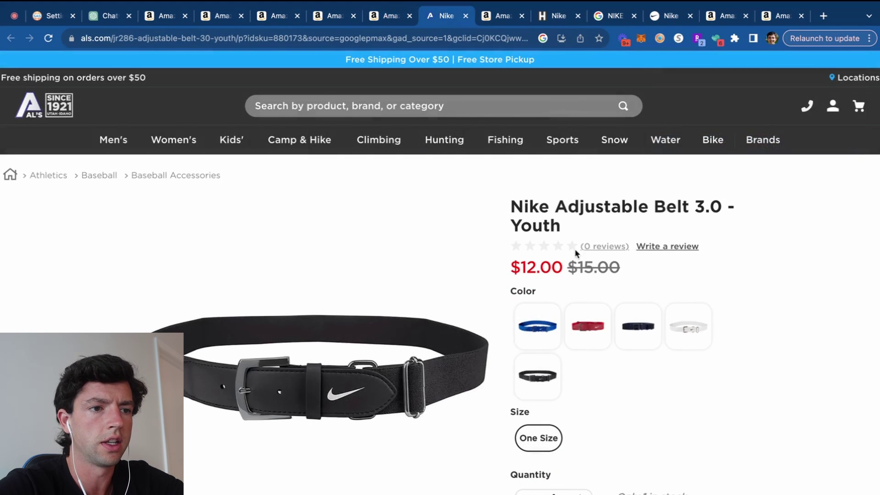
{"action": "left_click", "coordinate": [385, 17]}
- Show the belt's Keepa variations and set SellerAmp's calculator to FBA with a 25.49 sale price
{"action": "left_click", "coordinate": [185, 225]}
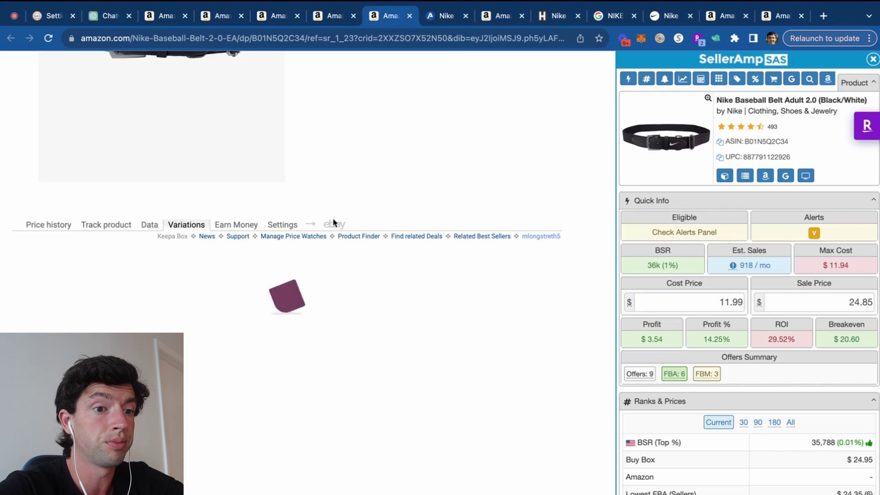
{"action": "scroll", "coordinate": [796, 295], "scroll_direction": "down", "scroll_amount": 8}
{"action": "scroll", "coordinate": [796, 296], "scroll_direction": "down", "scroll_amount": 7}
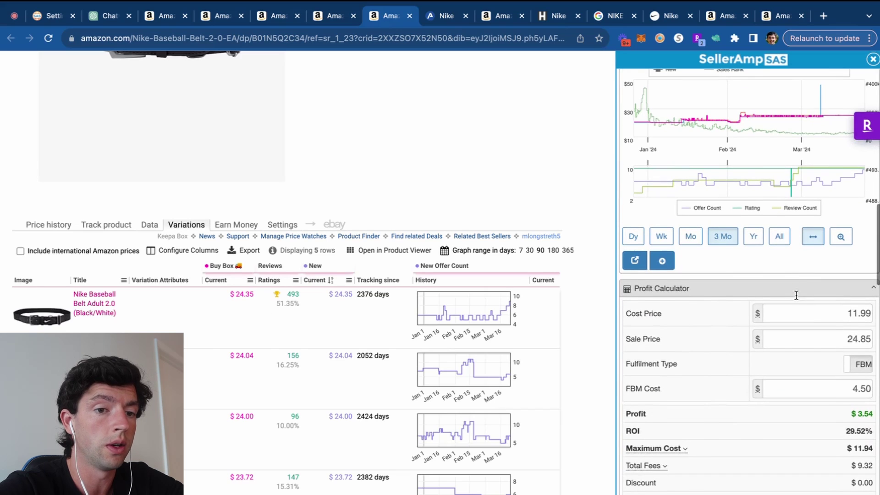
{"action": "left_click", "coordinate": [864, 367]}
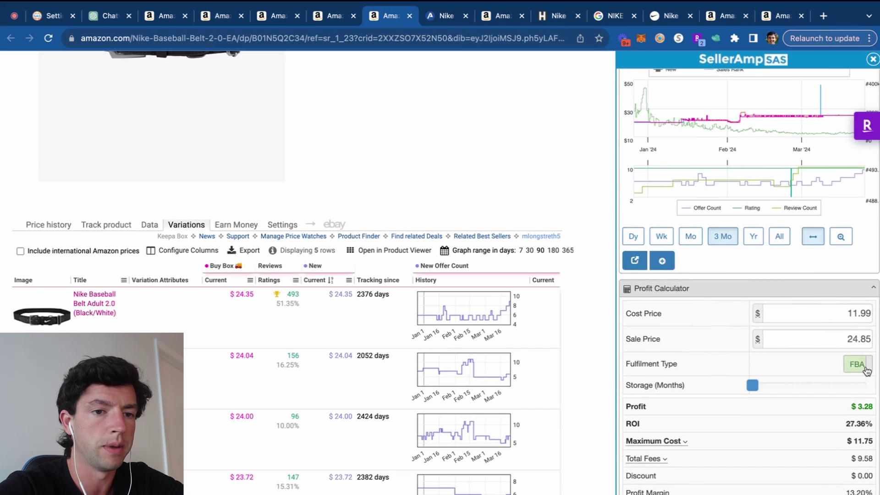
{"action": "left_click", "coordinate": [852, 339]}
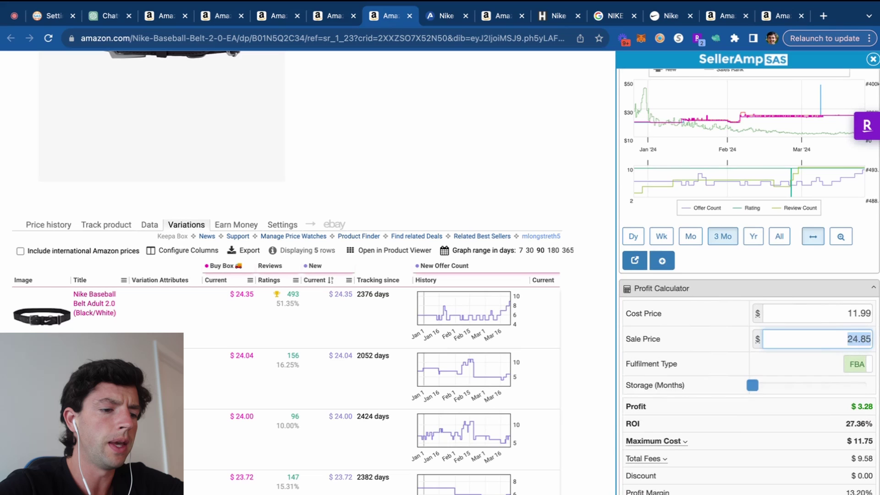
{"action": "type", "text": "25.49"}
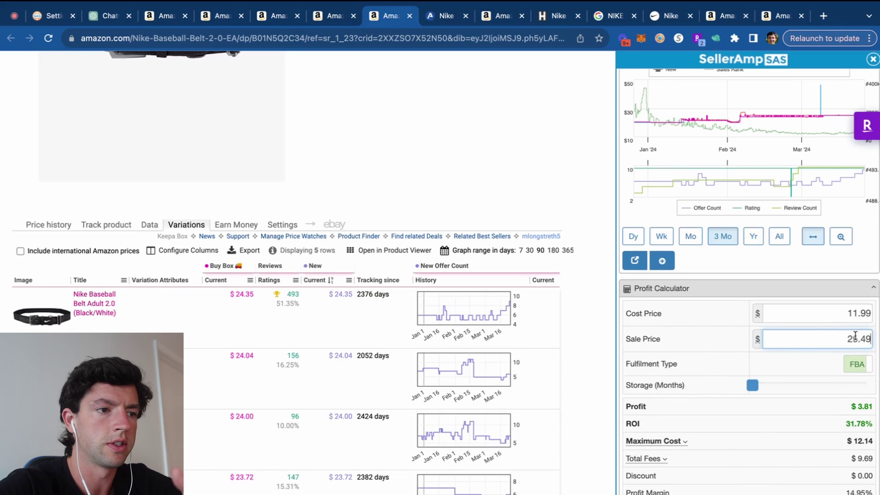
- Sort the variations by Buy Box price and open the Navy/White Nike baseball belt listing
{"action": "left_click", "coordinate": [230, 280]}
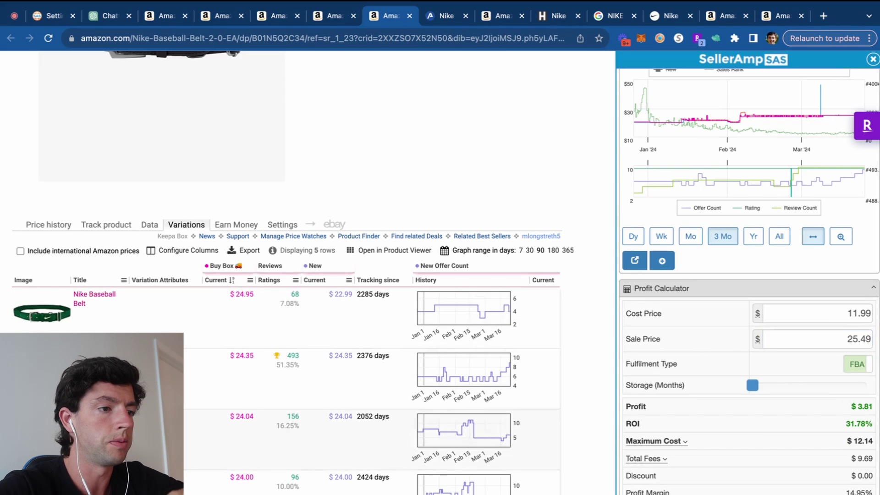
{"action": "key", "text": "super+equal"}
{"action": "key", "text": "super+equal"}
{"action": "key", "text": "super+equal"}
{"action": "key", "text": "super+equal"}
{"action": "key", "text": "super+equal"}
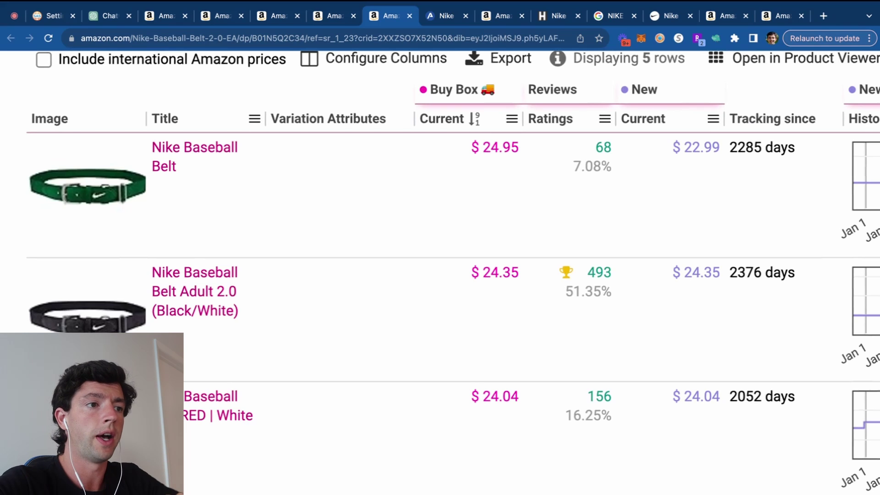
{"action": "key", "text": "super+0"}
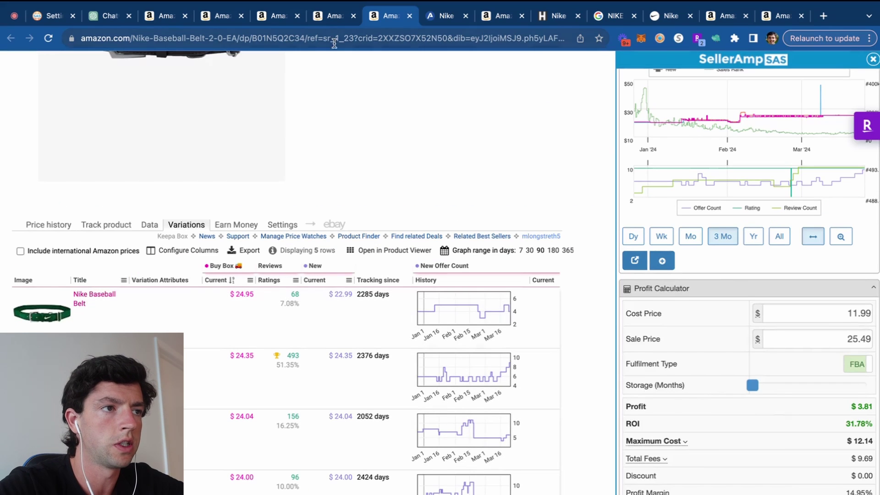
{"action": "left_click", "coordinate": [335, 22]}
- Return to the Under Armour baseball pants and view Keepa's Buy Box statistics
{"action": "scroll", "coordinate": [433, 165], "scroll_direction": "down", "scroll_amount": 3}
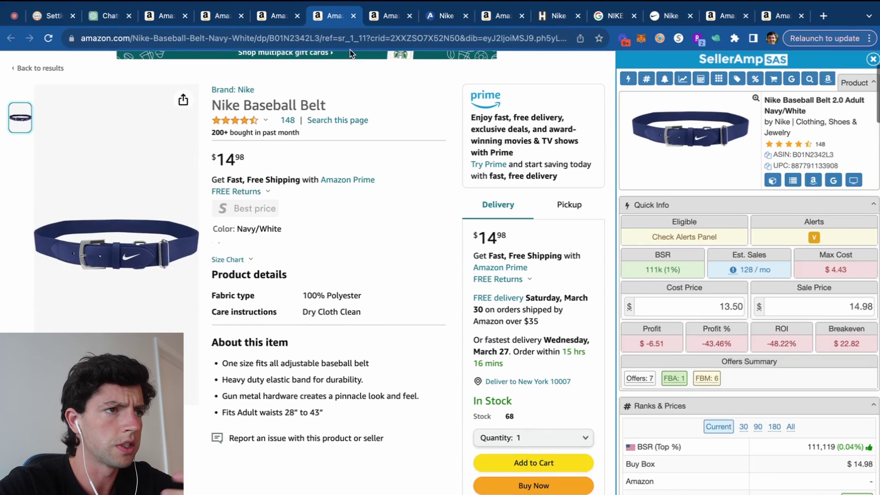
{"action": "left_click", "coordinate": [268, 20]}
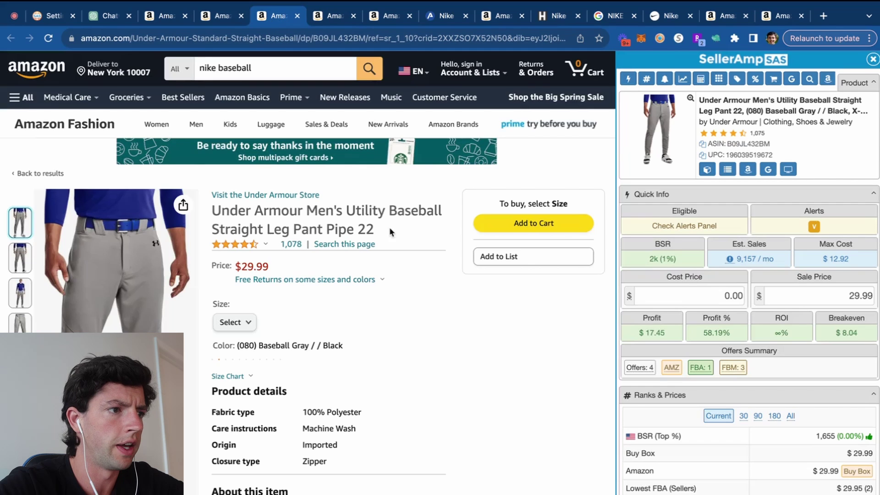
{"action": "scroll", "coordinate": [457, 281], "scroll_direction": "down", "scroll_amount": 10}
{"action": "scroll", "coordinate": [379, 188], "scroll_direction": "up", "scroll_amount": 2}
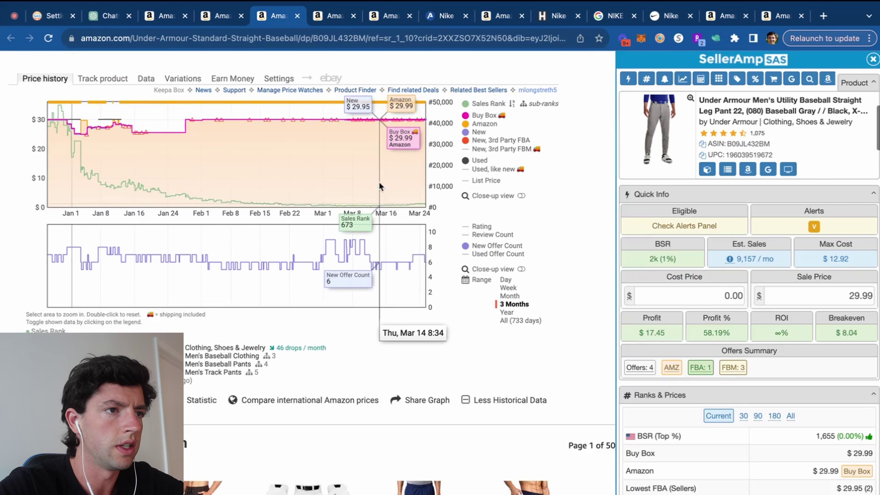
{"action": "left_click", "coordinate": [156, 112]}
{"action": "left_click", "coordinate": [190, 130]}
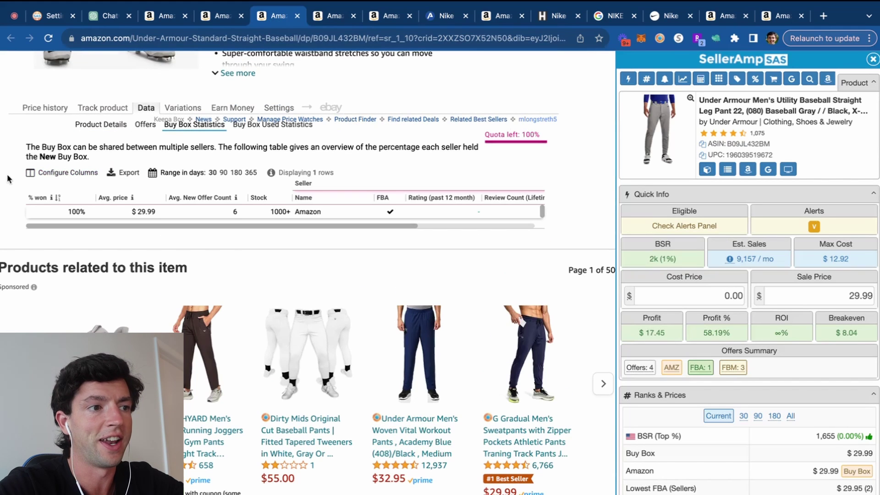
{"action": "key", "text": "super+plus"}
{"action": "key", "text": "super+plus"}
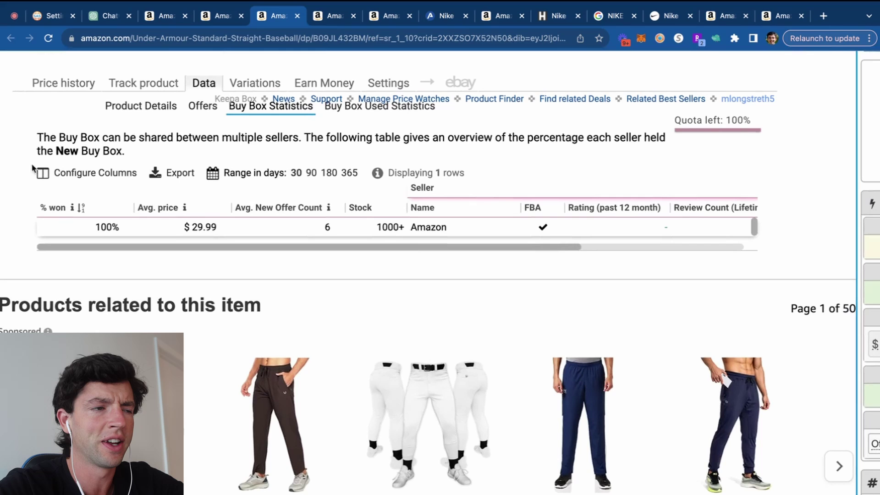
- Sort the pants variations by ratings and open the most-reviewed one, Pipe 22 Medium Gray/Black at $29.99
{"action": "left_click", "coordinate": [242, 86]}
{"action": "key", "text": "super+minus"}
{"action": "key", "text": "super+minus"}
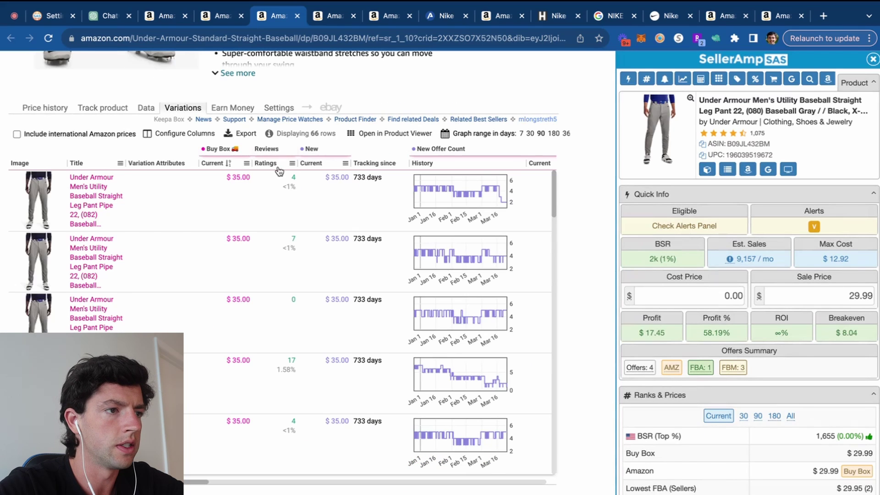
{"action": "left_click", "coordinate": [276, 165]}
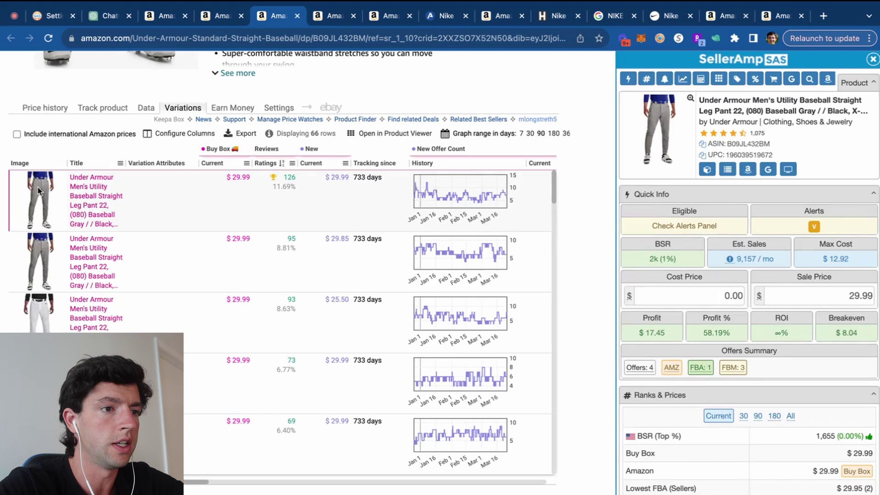
{"action": "key", "text": "super+plus"}
{"action": "key", "text": "super+plus"}
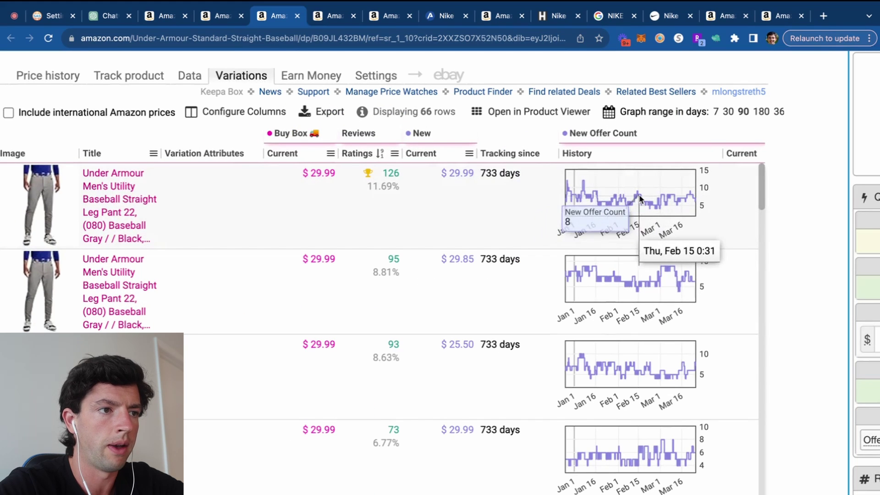
{"action": "left_click", "coordinate": [132, 214]}
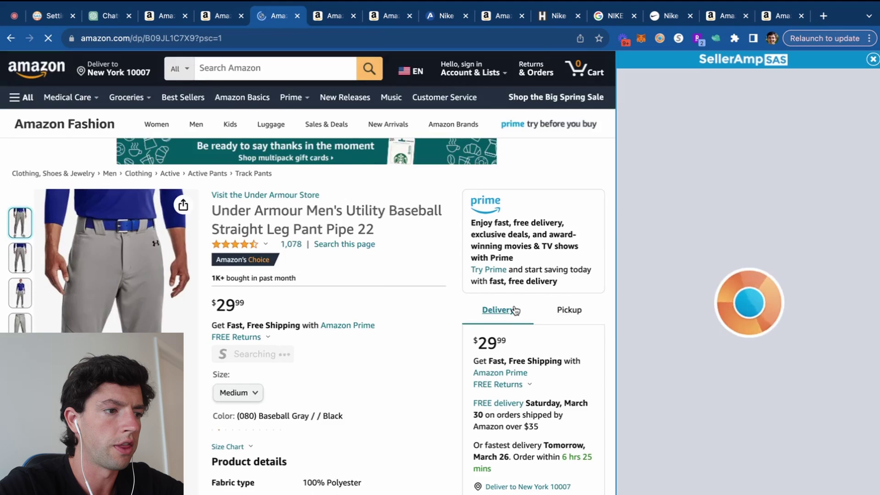
- Show a full year of Keepa price history for the Under Armour pants
{"action": "scroll", "coordinate": [514, 309], "scroll_direction": "down", "scroll_amount": 12}
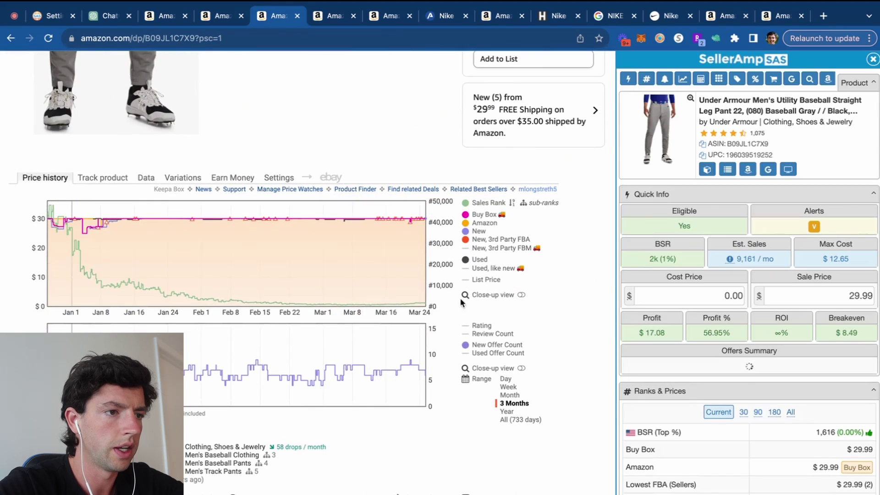
{"action": "left_click", "coordinate": [507, 411]}
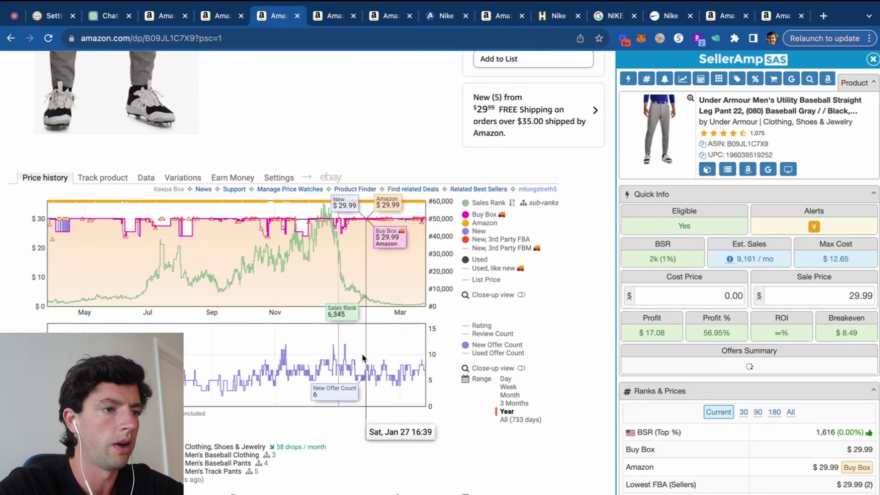
{"action": "scroll", "coordinate": [341, 373], "scroll_direction": "up", "scroll_amount": 5}
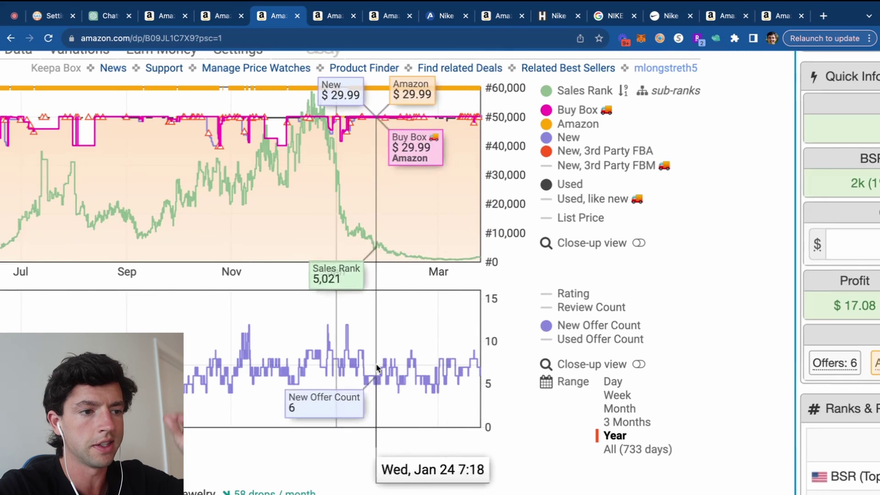
{"action": "scroll", "coordinate": [336, 336], "scroll_direction": "down", "scroll_amount": 5}
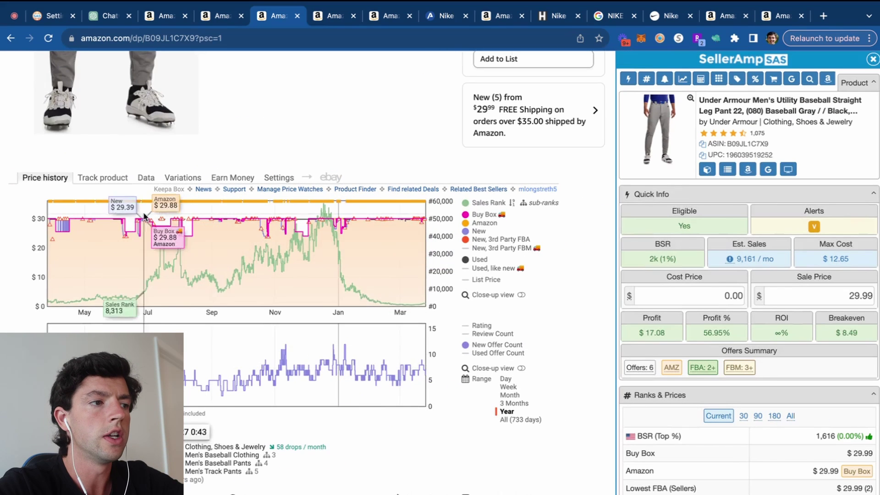
- Check which sellers hold the Buy Box in Keepa, then go back to the price charts
{"action": "left_click", "coordinate": [145, 178]}
{"action": "left_click", "coordinate": [205, 197]}
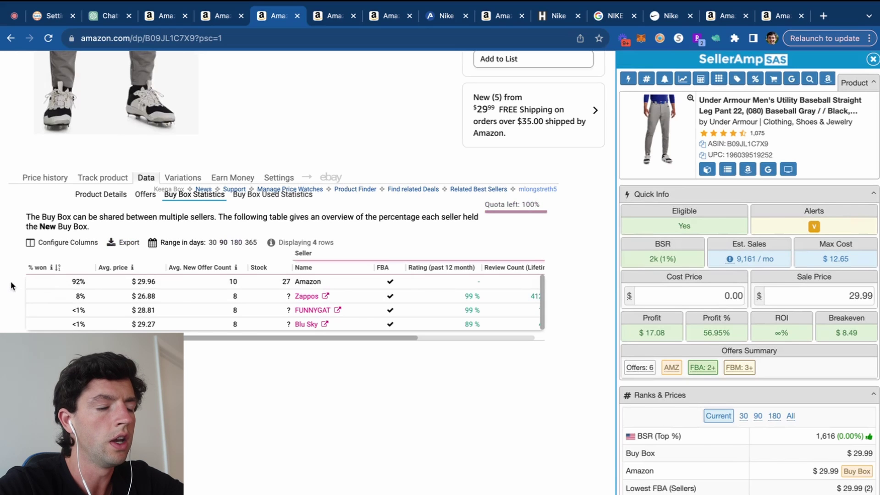
{"action": "scroll", "coordinate": [10, 280], "scroll_direction": "up", "scroll_amount": 5}
{"action": "scroll", "coordinate": [12, 285], "scroll_direction": "down", "scroll_amount": 5}
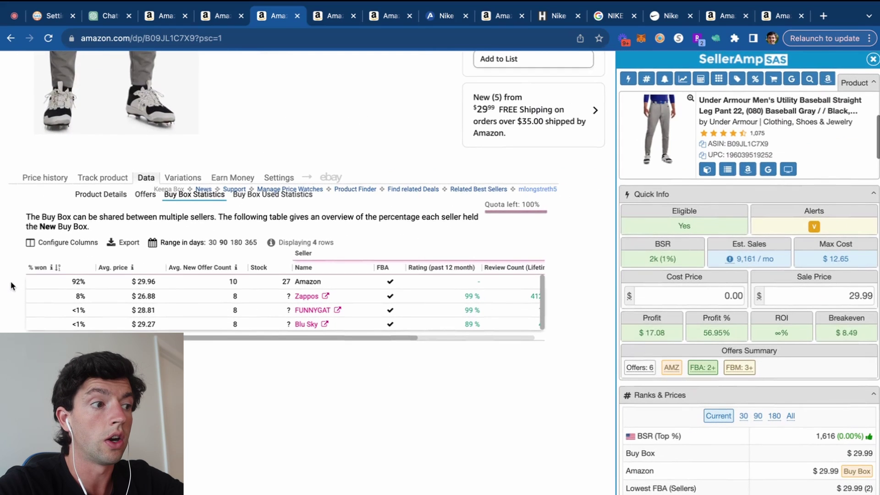
{"action": "left_click", "coordinate": [58, 183]}
- Search Google for the pants' title from SellerAmp
{"action": "scroll", "coordinate": [791, 273], "scroll_direction": "up", "scroll_amount": 5}
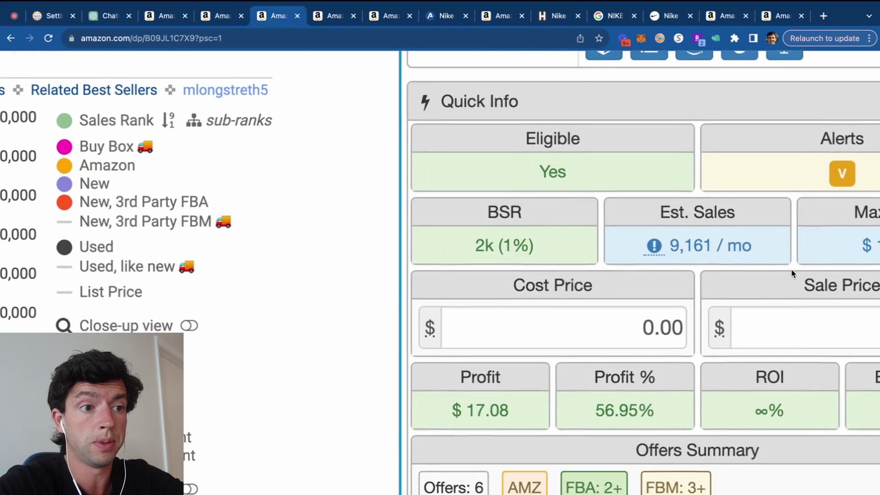
{"action": "scroll", "coordinate": [791, 273], "scroll_direction": "down", "scroll_amount": 5}
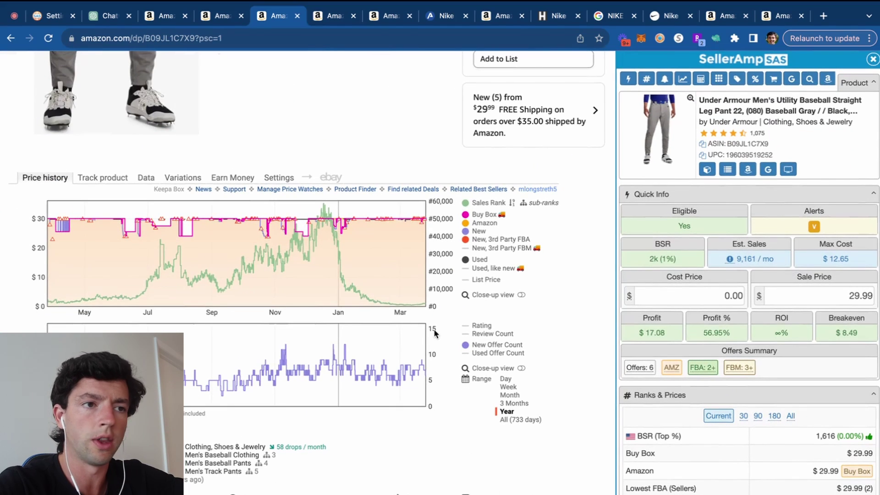
{"action": "left_click", "coordinate": [770, 170]}
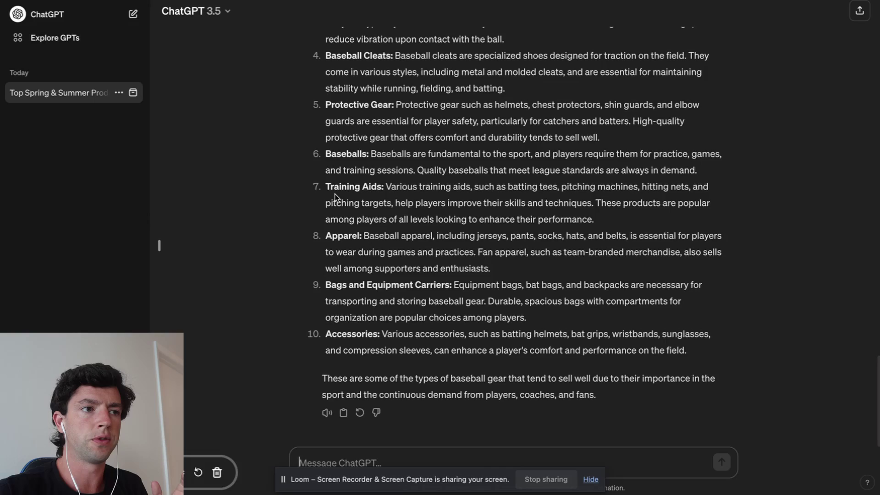
- Scroll back past ChatGPT's baseball brands answer to the spring and summer sports list
{"action": "scroll", "coordinate": [536, 214], "scroll_direction": "up", "scroll_amount": 20}
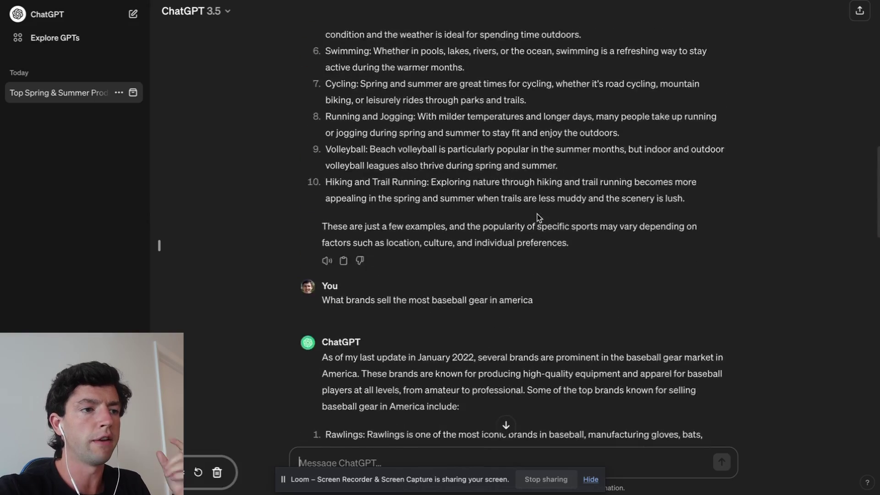
{"action": "scroll", "coordinate": [539, 218], "scroll_direction": "up", "scroll_amount": 7}
{"action": "scroll", "coordinate": [537, 214], "scroll_direction": "down", "scroll_amount": 1}
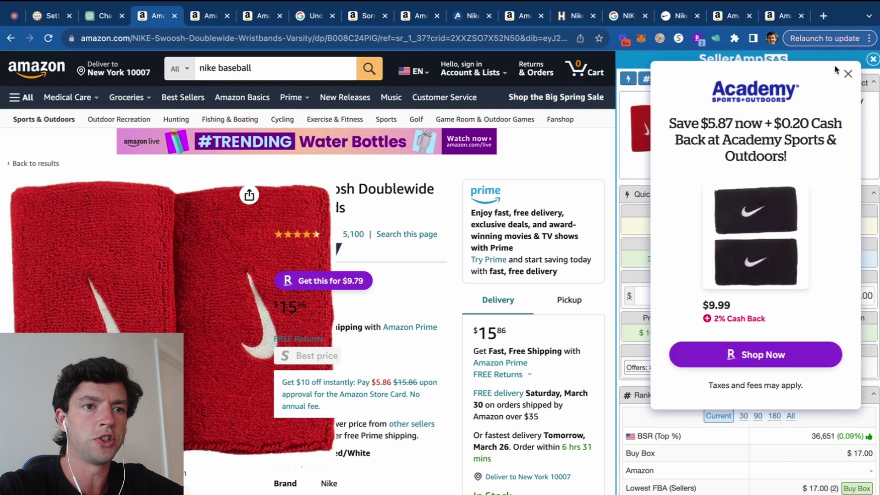
- Close the Academy cash-back pop-up to reveal SellerAmp's wristband figures: $10.28 profit at 17.00
{"action": "left_click", "coordinate": [848, 74]}
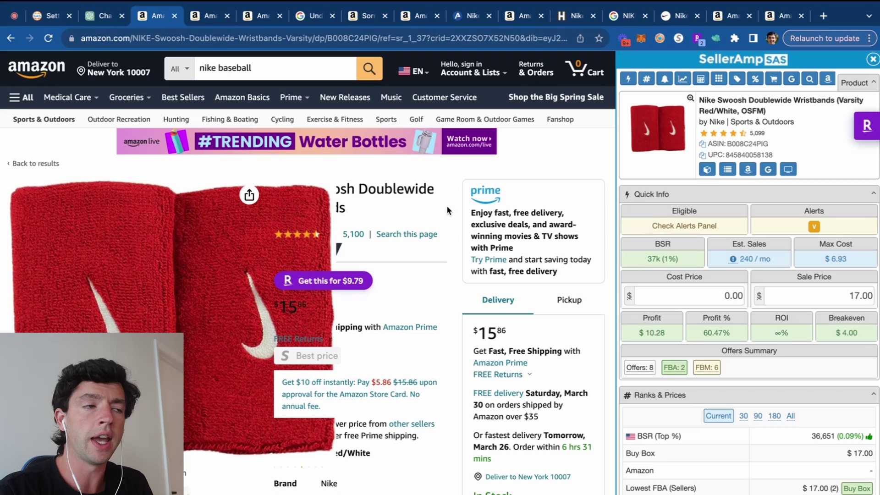
- Switch to the ChatGPT conversation and scroll to the best-selling baseball gear answer
{"action": "left_click", "coordinate": [99, 15]}
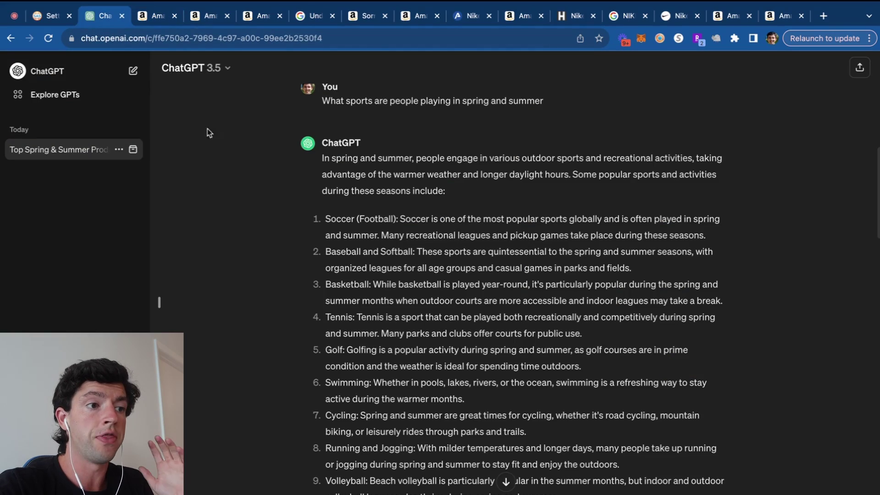
{"action": "scroll", "coordinate": [290, 246], "scroll_direction": "down", "scroll_amount": 20}
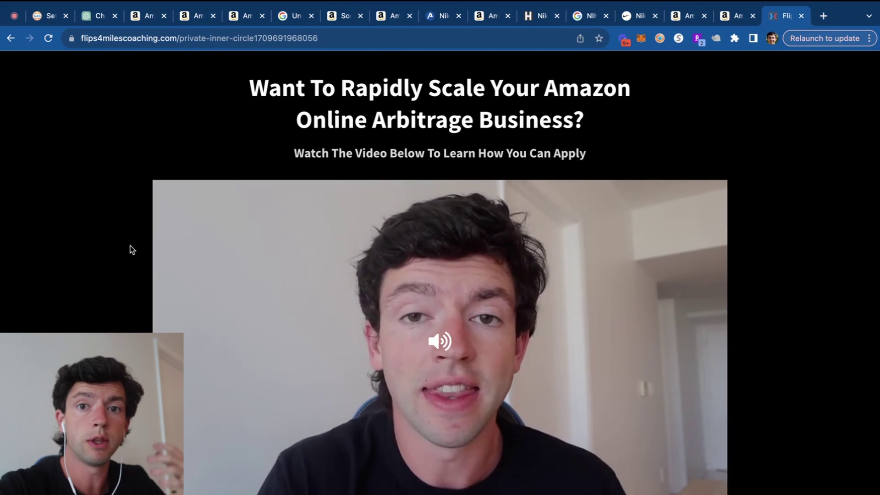
- Scroll the Flips4Miles page past the Apply button to the student video testimonials
{"action": "scroll", "coordinate": [130, 250], "scroll_direction": "down", "scroll_amount": 13}
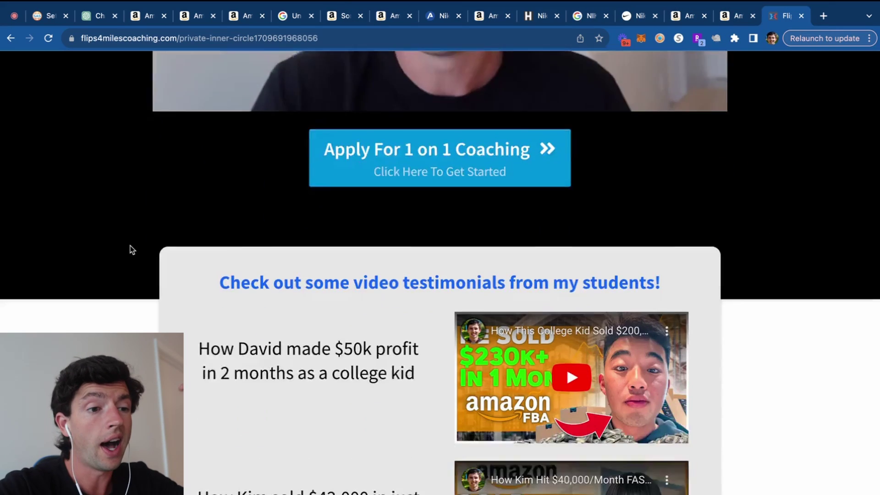
{"action": "scroll", "coordinate": [130, 249], "scroll_direction": "up", "scroll_amount": 2}
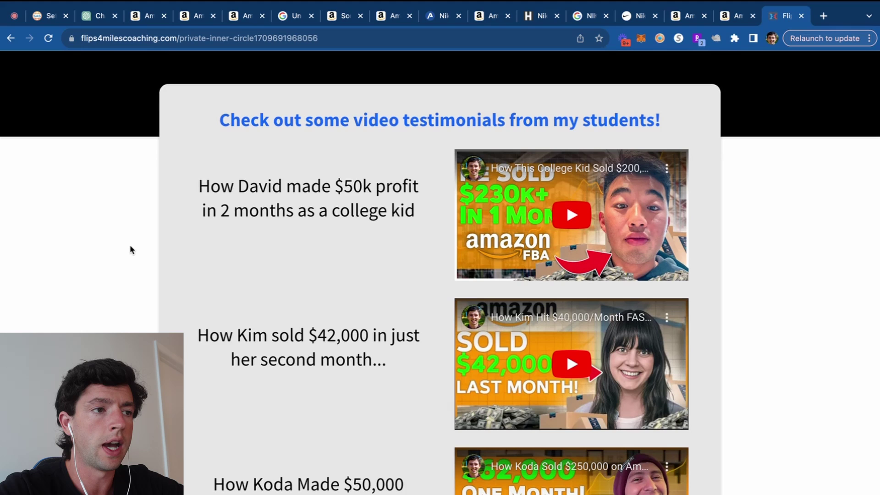